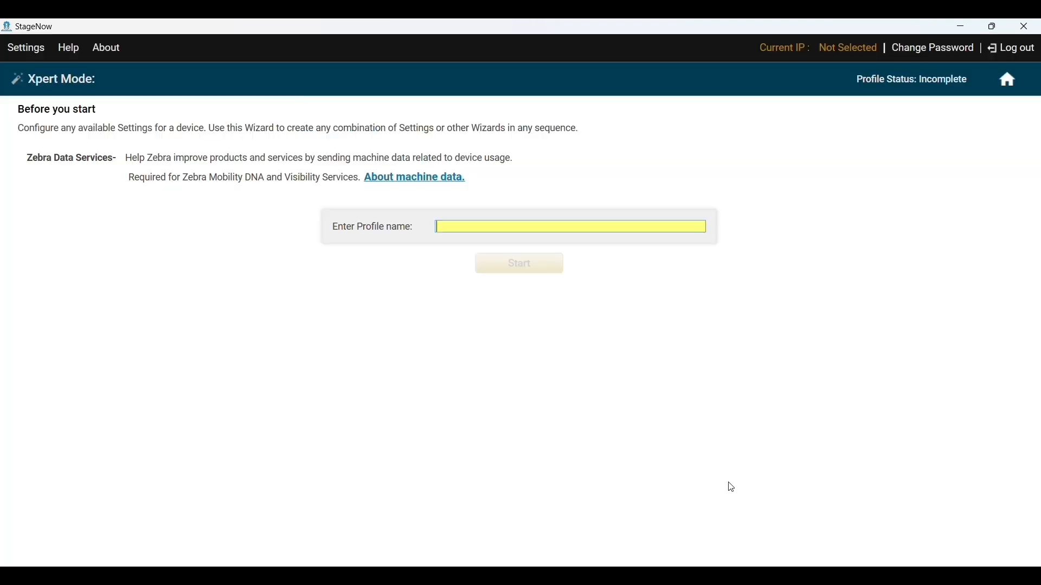
- Name the profile Zebra_Enrollment and add the Wi-Fi and FileMgr settings
type("Zebra_Enrollme")
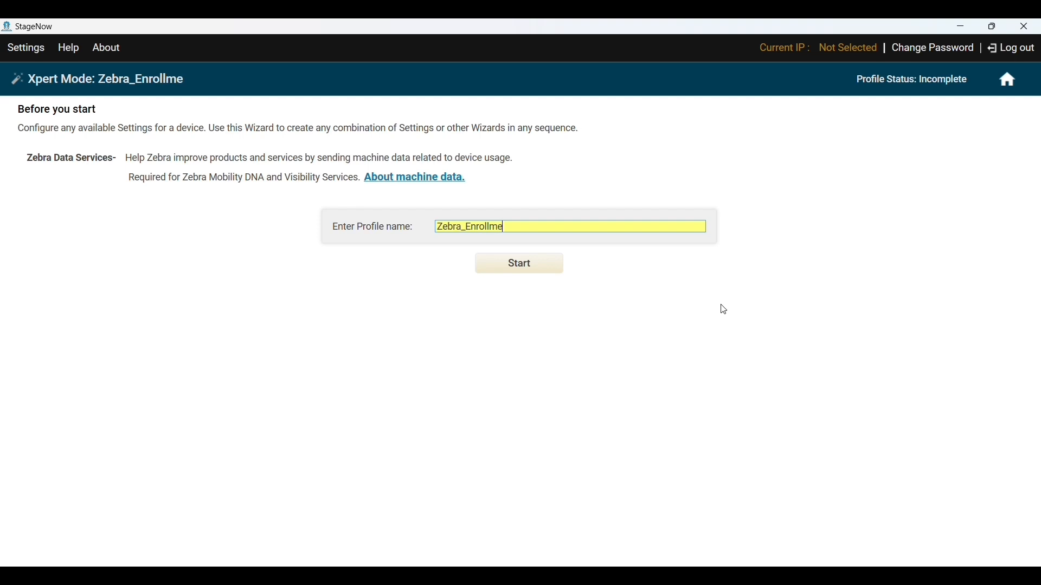
type("nt")
left_click(529, 270)
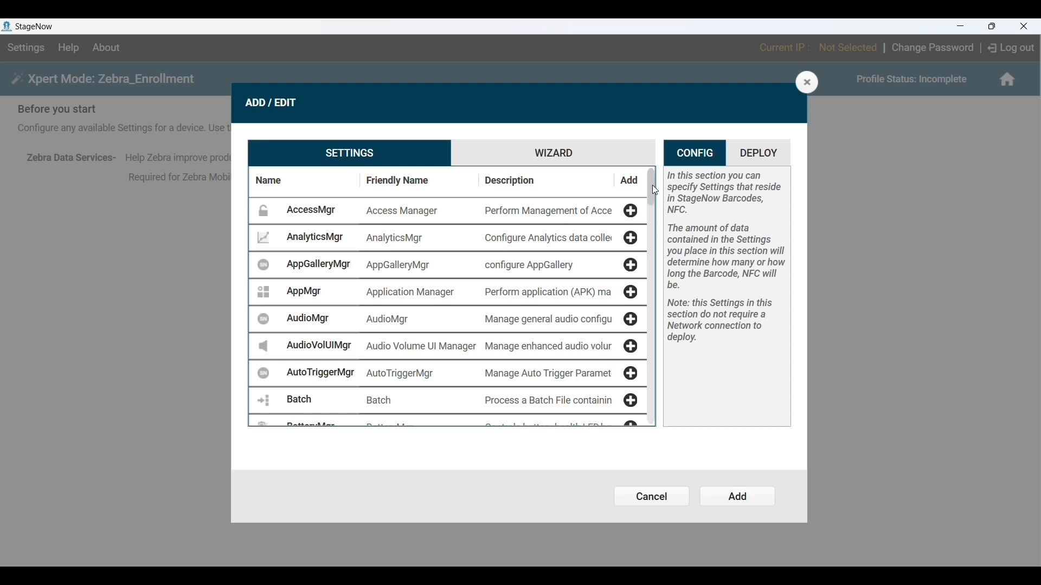
left_click_drag(656, 191, 647, 412)
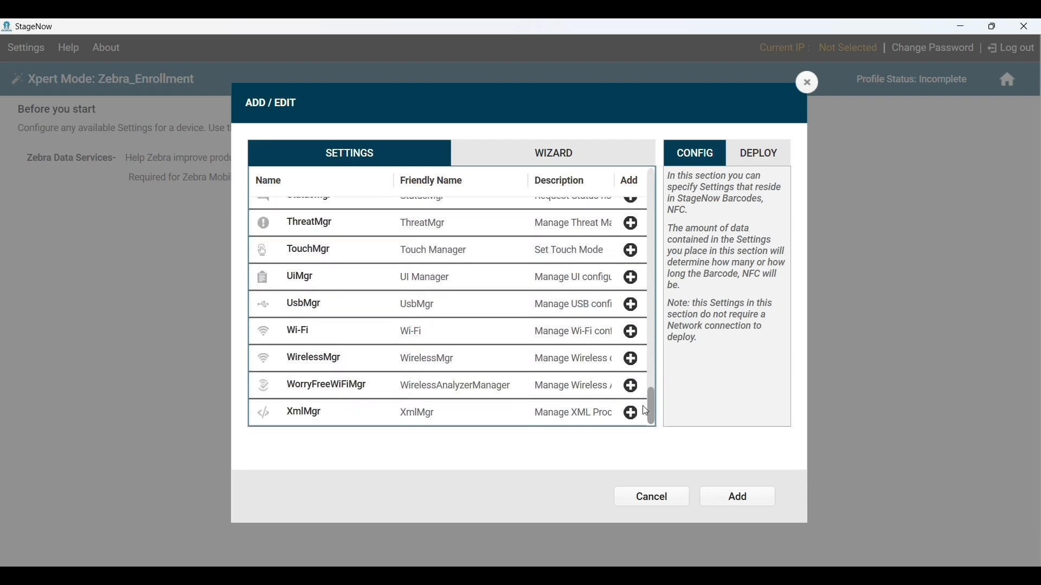
left_click(632, 332)
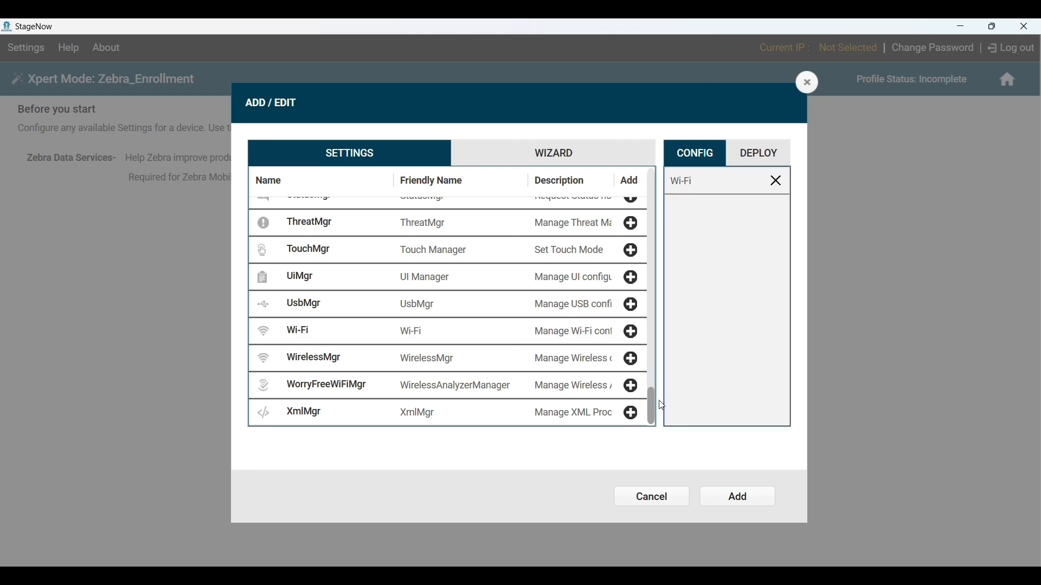
left_click_drag(654, 412, 676, 293)
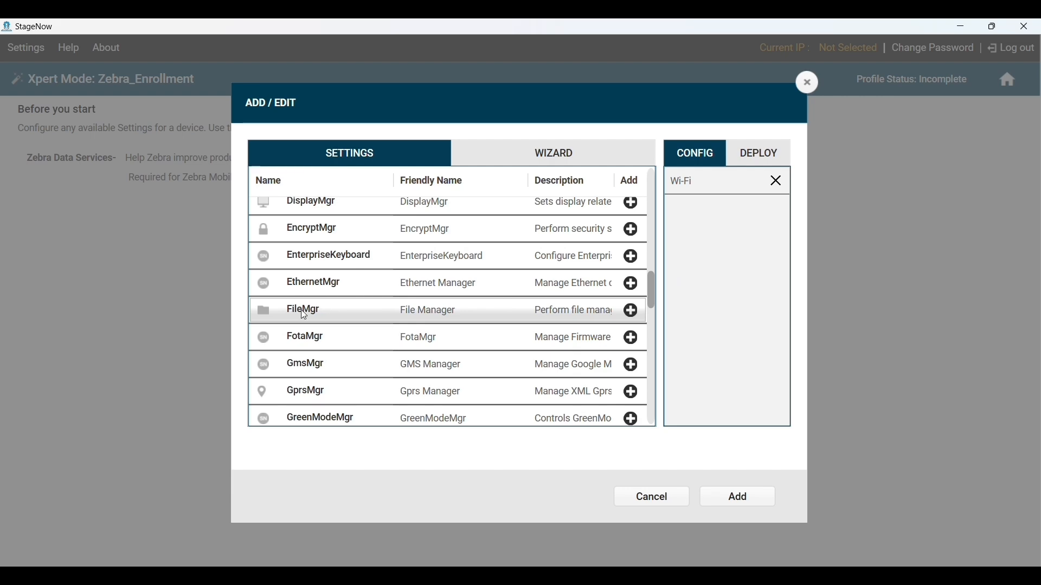
left_click(630, 311)
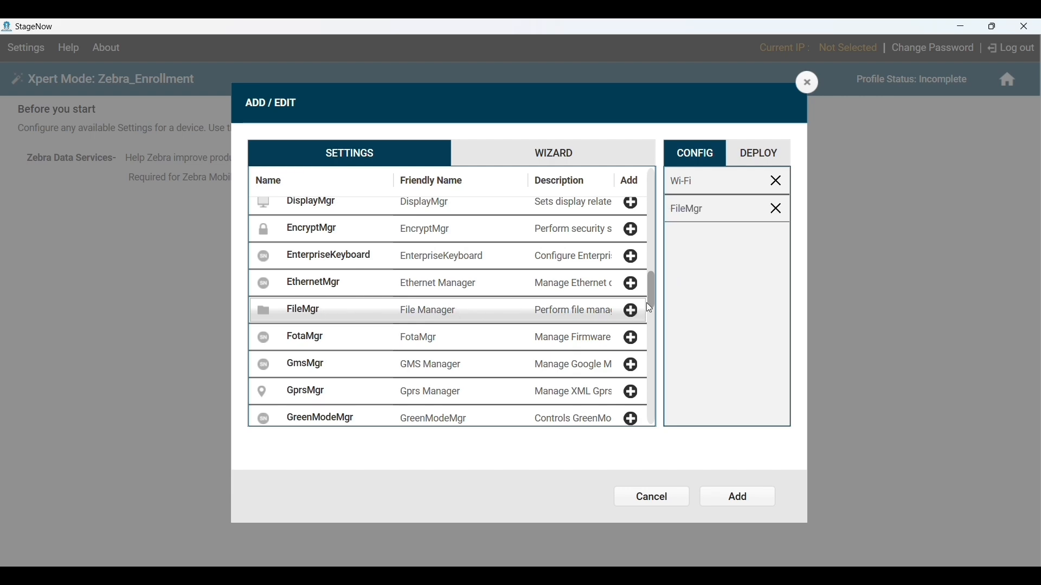
- Add the AppMgr and Intent settings and confirm the selection
left_click_drag(653, 295, 665, 171)
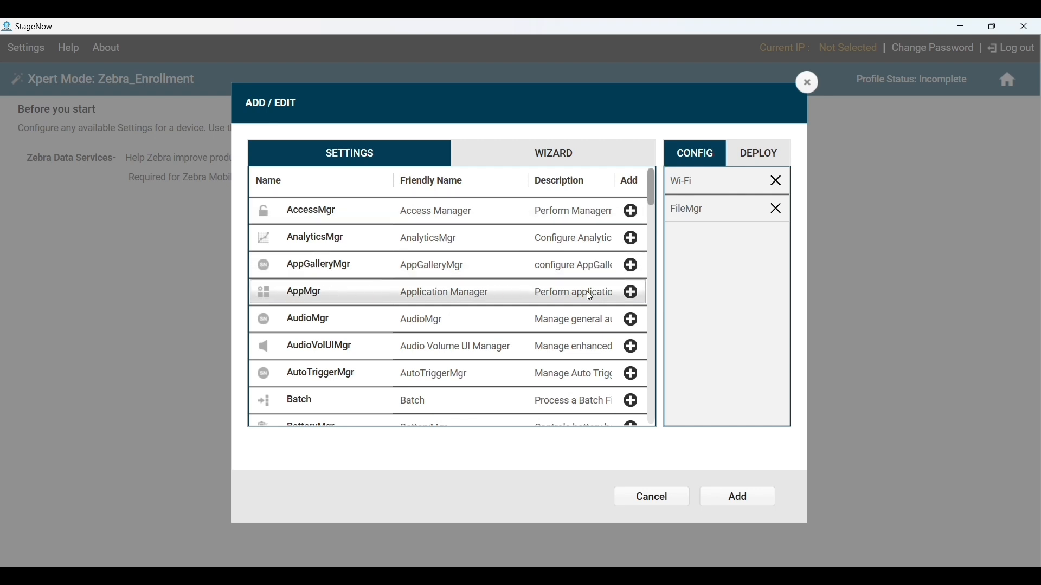
left_click(631, 293)
left_click_drag(653, 186, 666, 318)
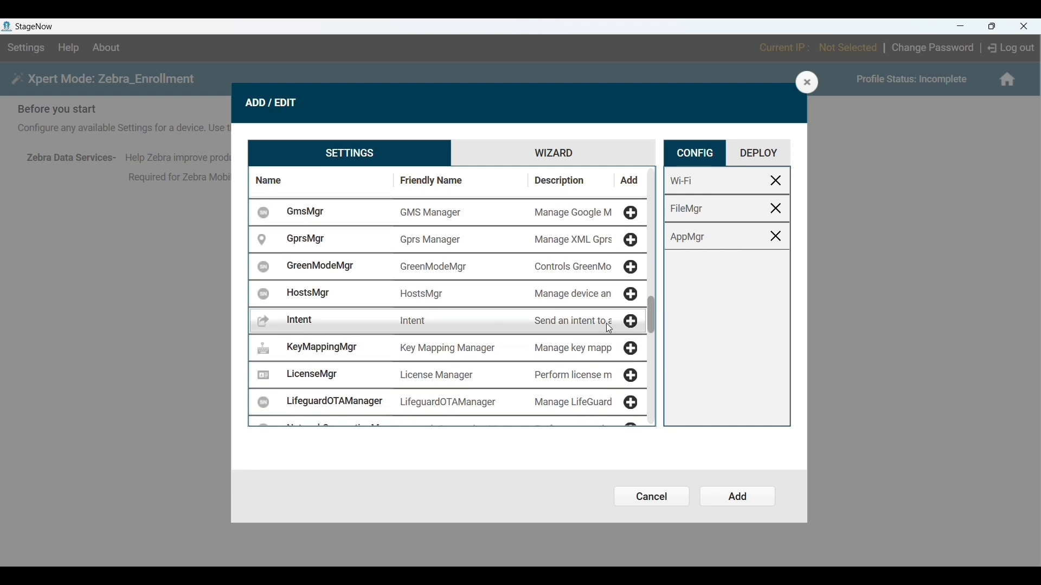
left_click(632, 323)
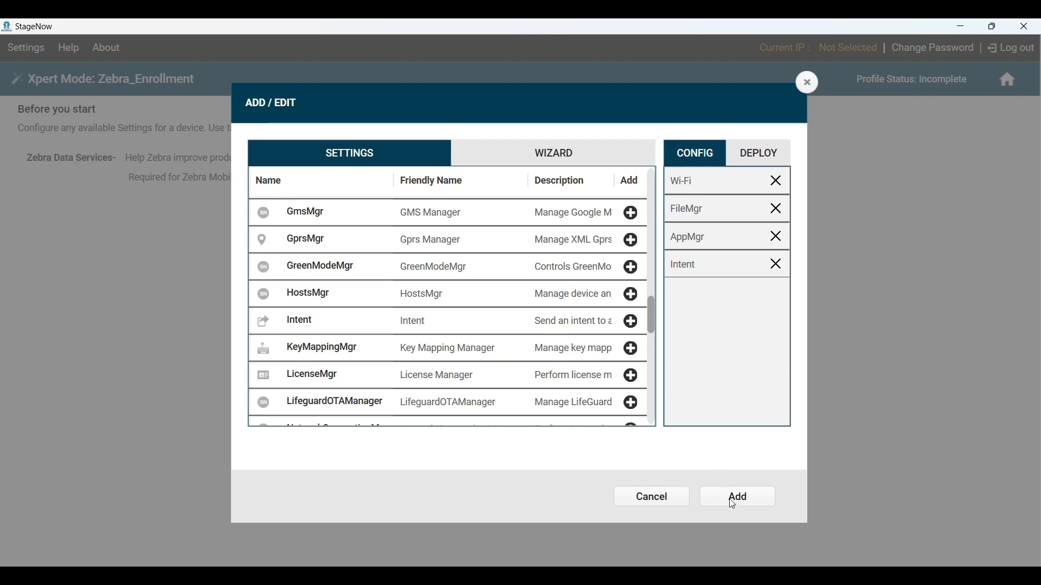
left_click(746, 502)
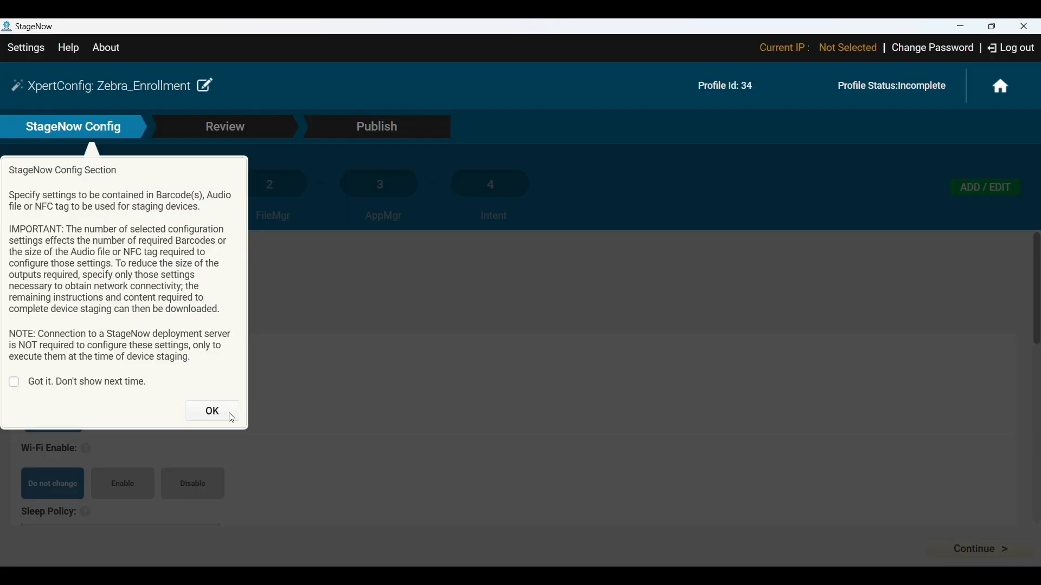
- Enable Wi-Fi, set it to turn on automatically, and choose to add a new network
left_click(232, 417)
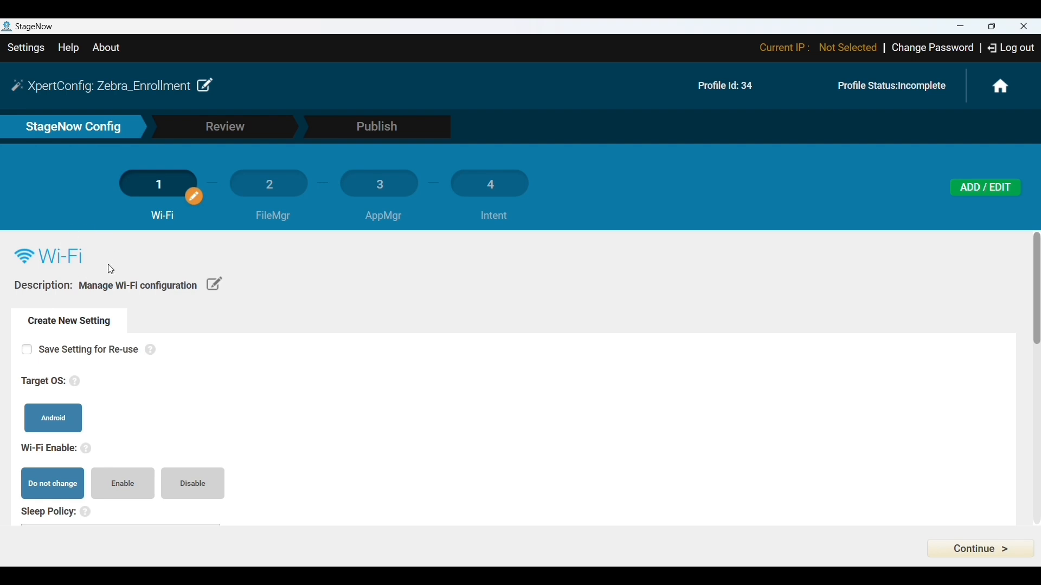
left_click(123, 490)
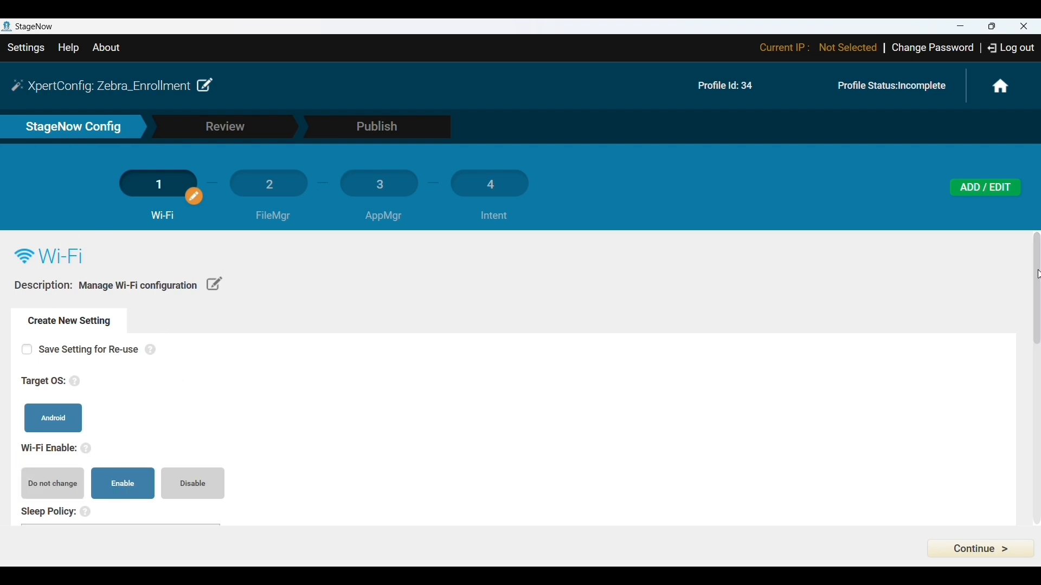
left_click_drag(1038, 275, 1038, 374)
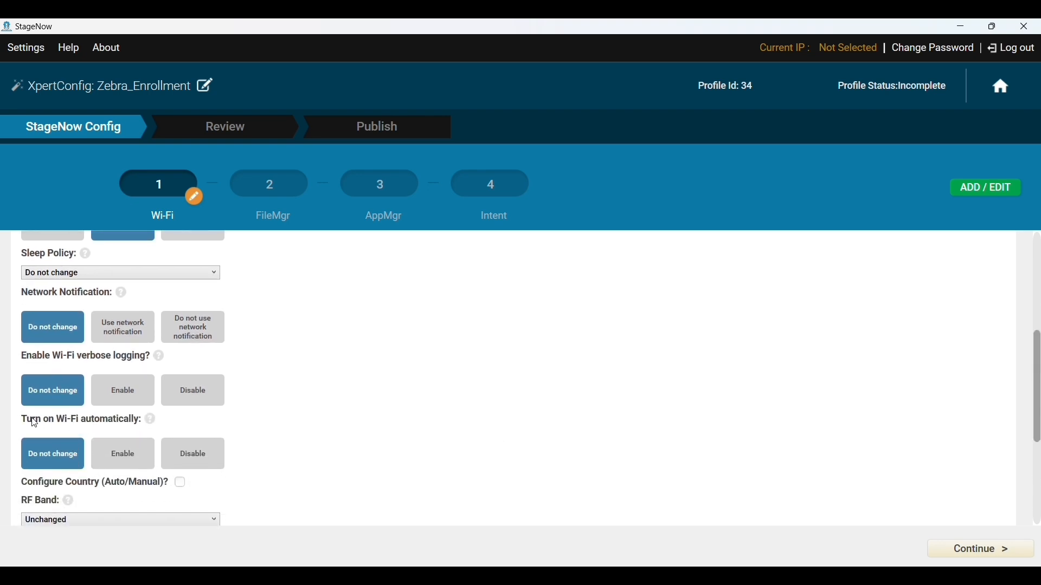
left_click(135, 456)
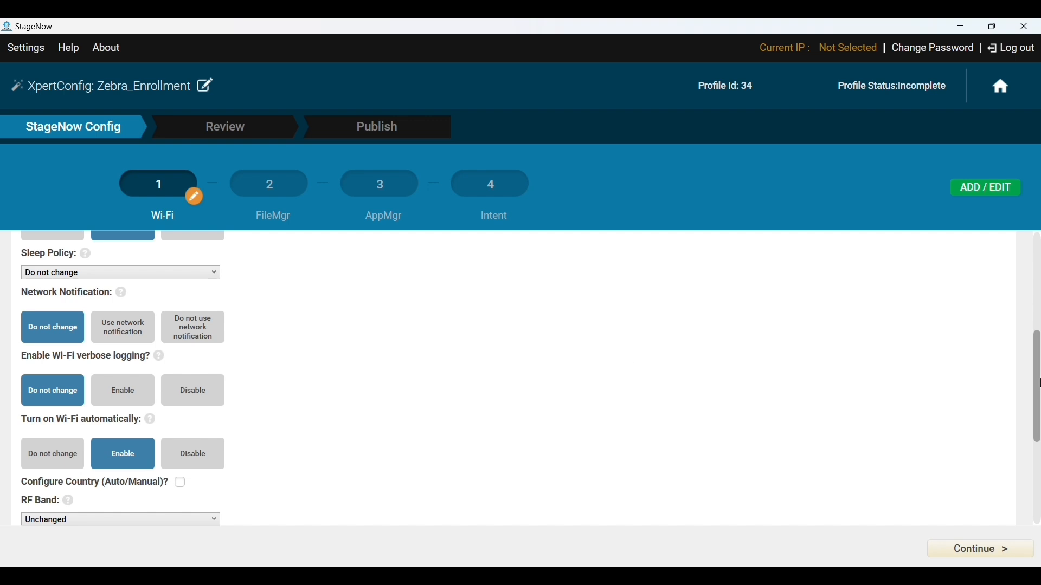
scroll(120, 435, "down", 4)
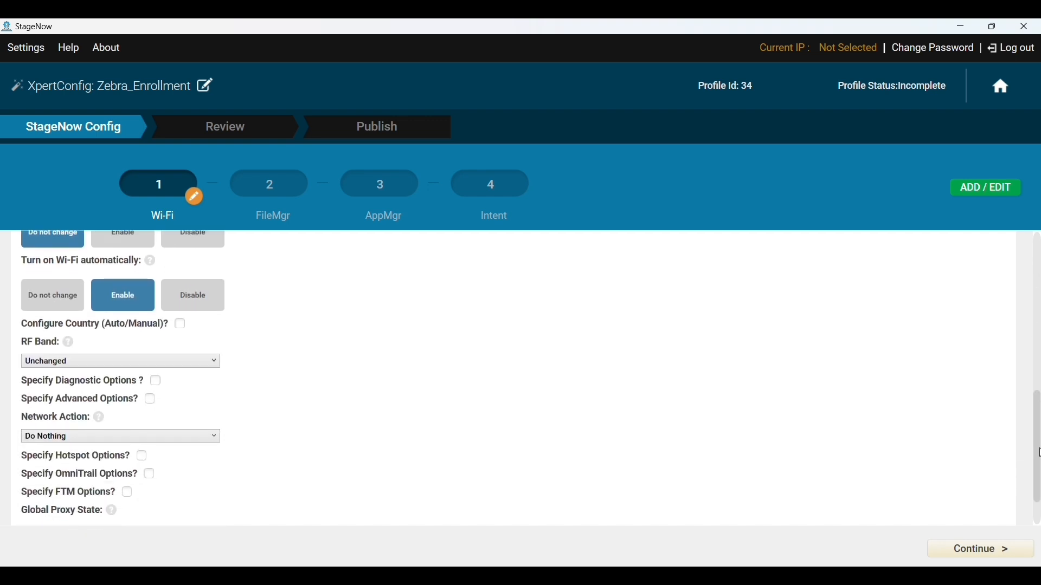
left_click(120, 435)
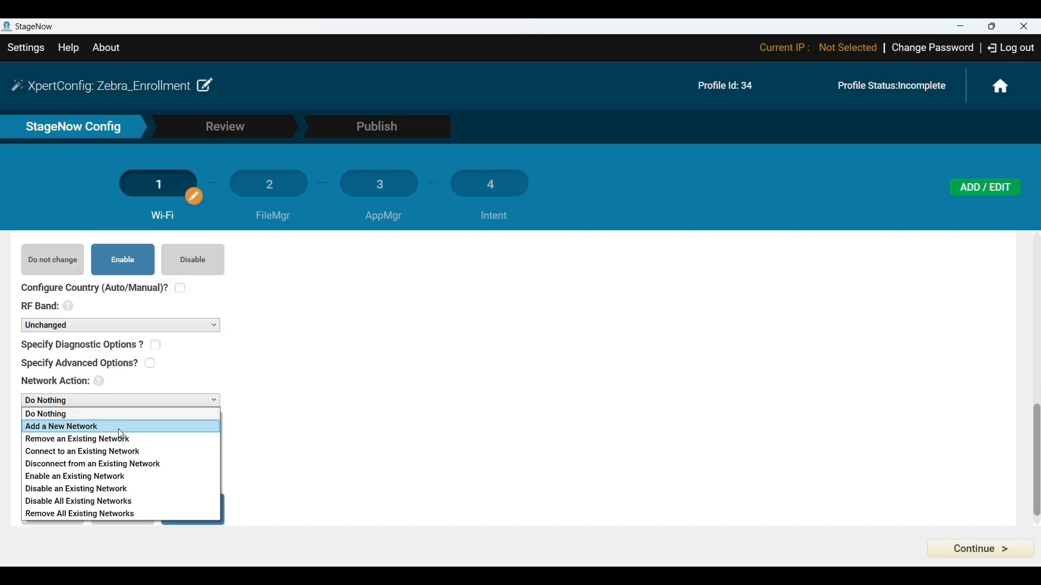
left_click(121, 428)
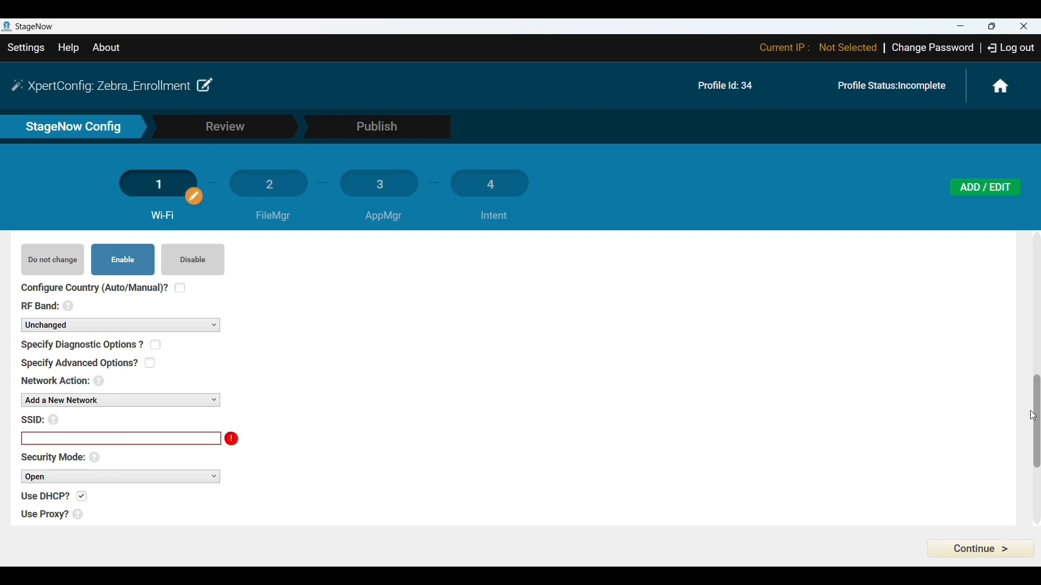
- Enter SSID Home_WiFi with Personal WPA/WPA2 security and its passphrase, then continue
scroll(1037, 420, "down", 2)
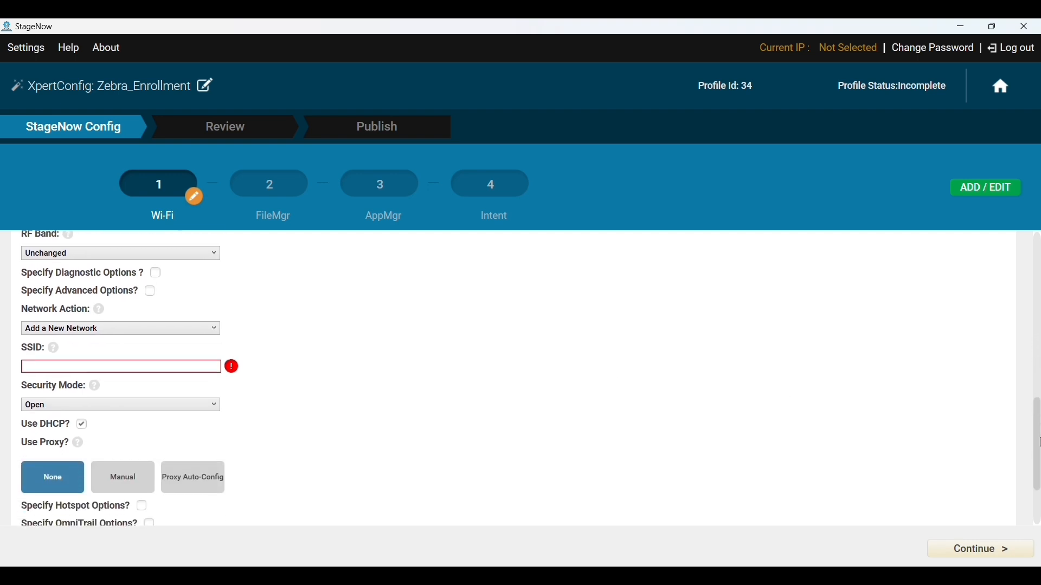
left_click(151, 347)
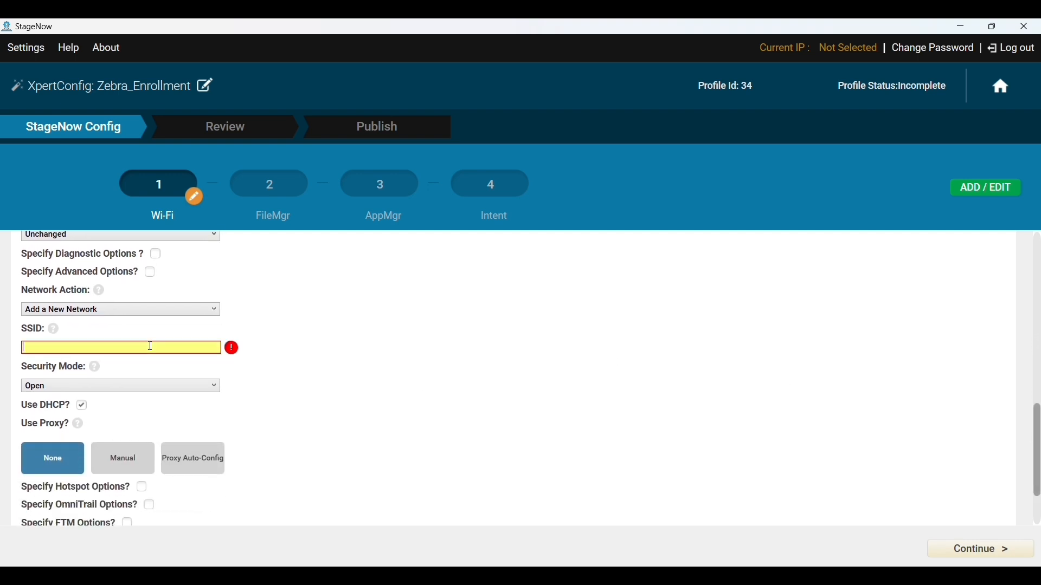
type("Home_WIFI")
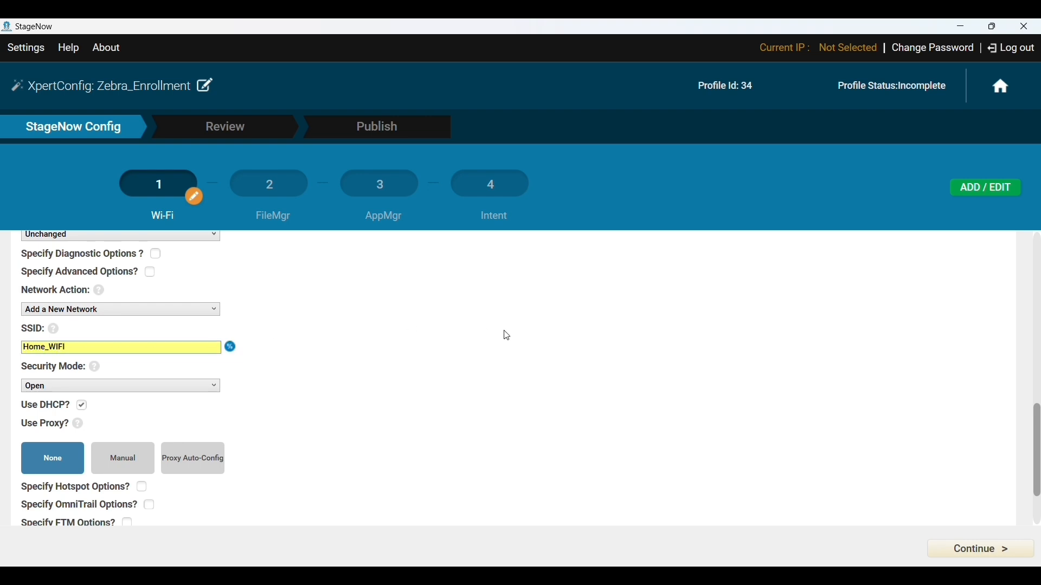
scroll(507, 337, "down", 2)
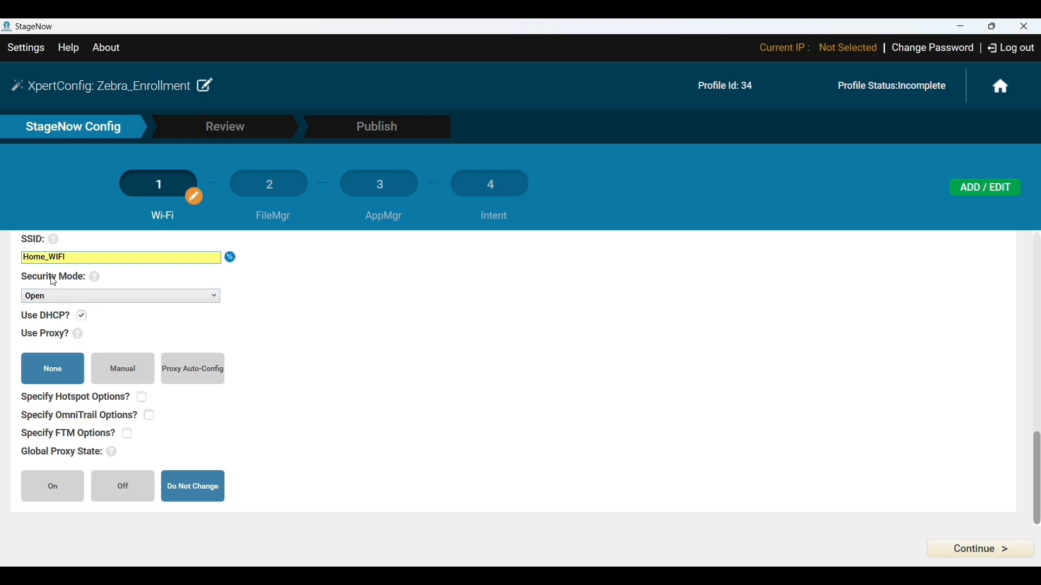
left_click(89, 292)
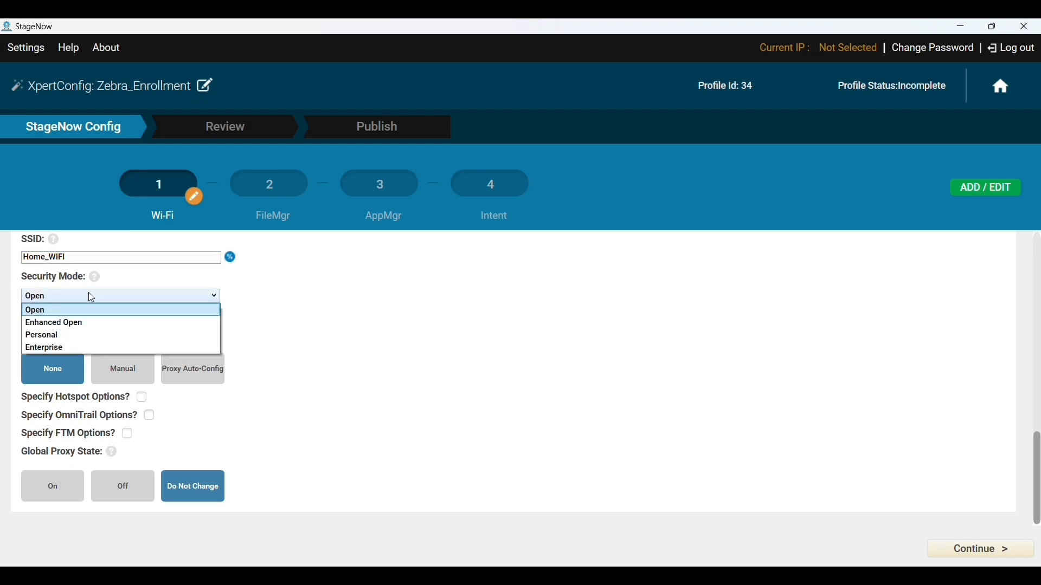
left_click(84, 335)
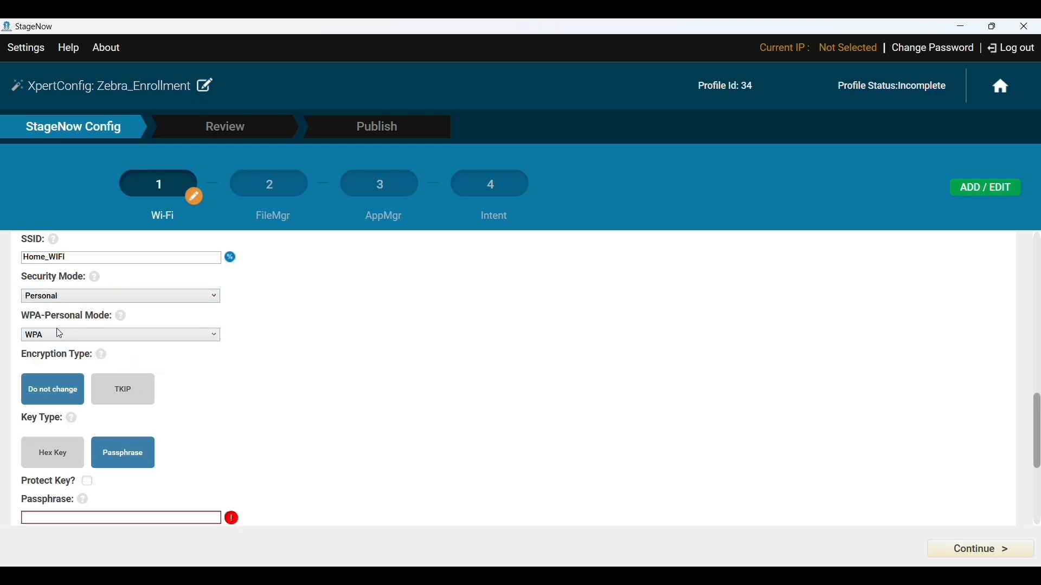
left_click(60, 334)
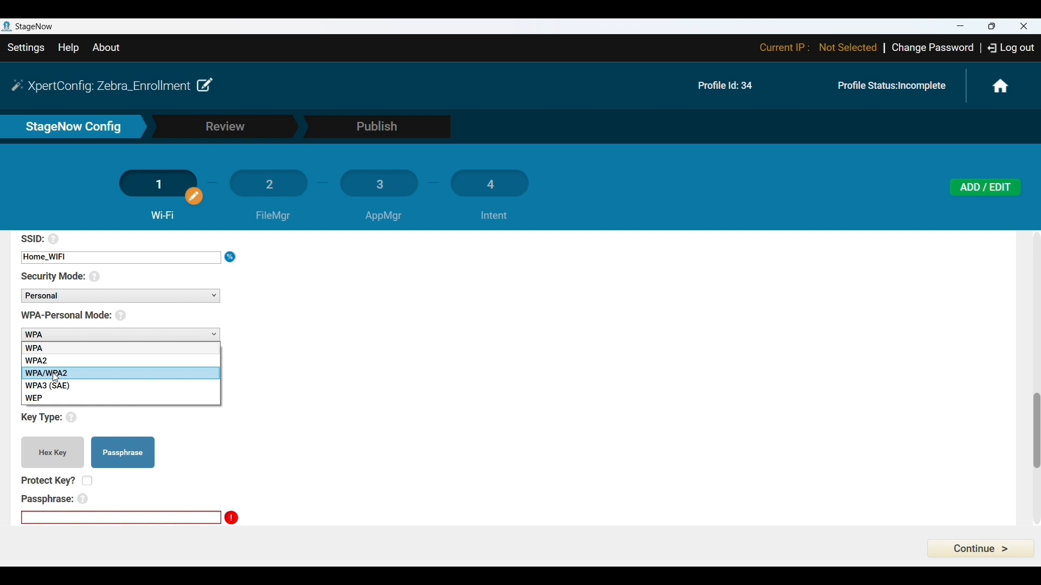
left_click(76, 374)
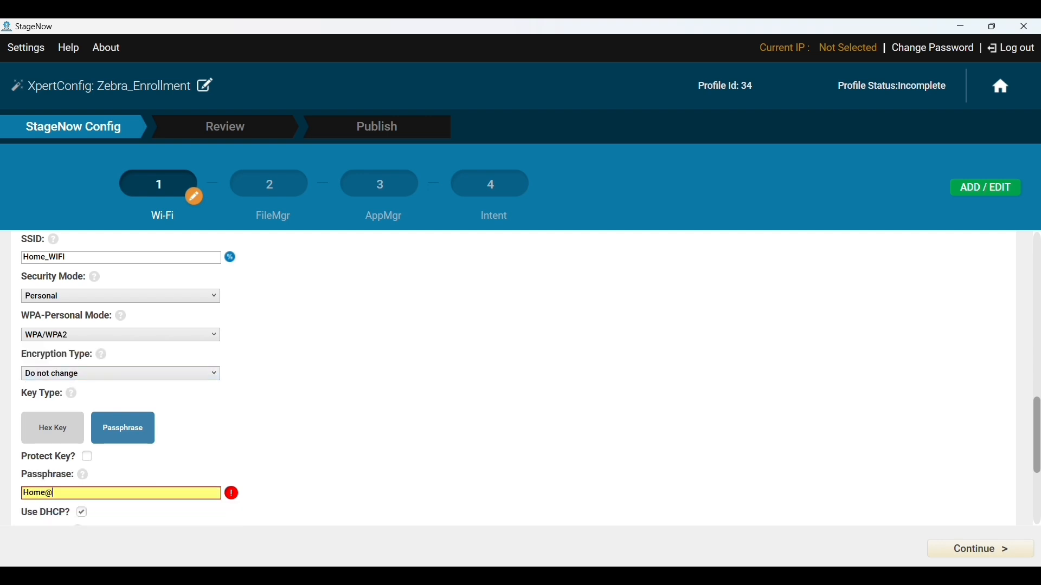
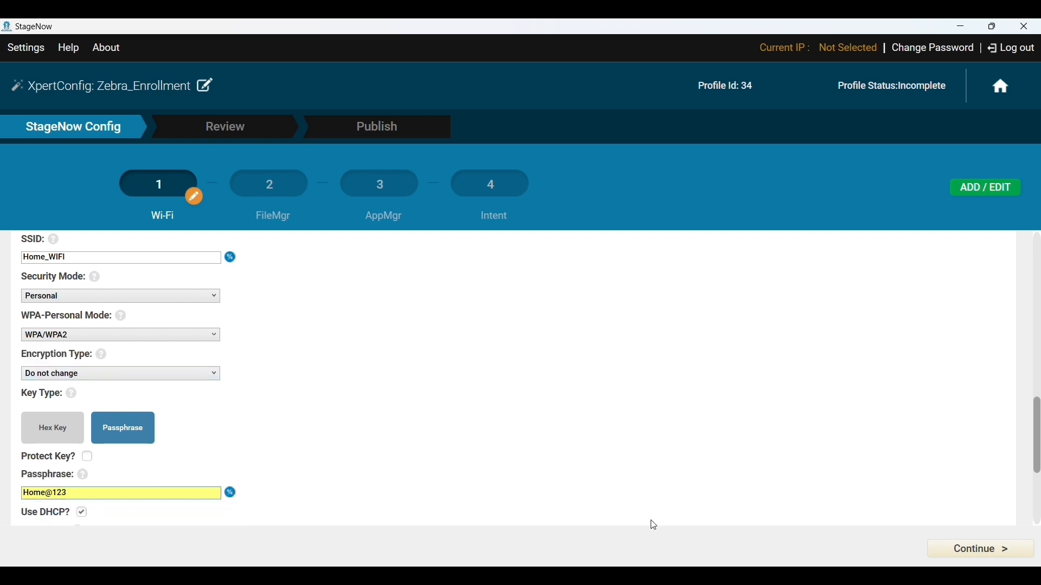
left_click(969, 551)
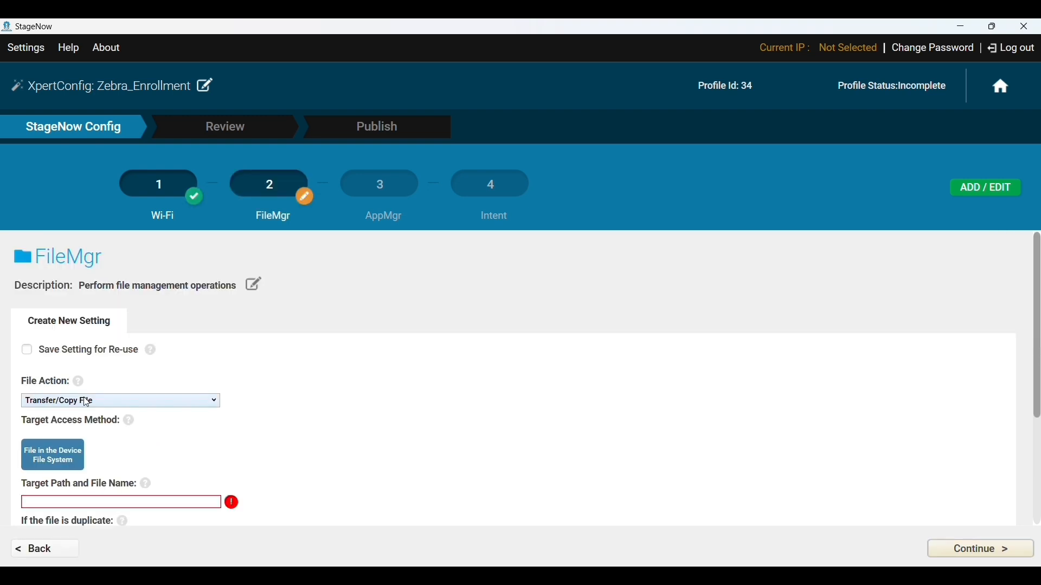
- Set the file action to Transfer/Copy File with target path /sdcard/maas360.apk
left_click(86, 401)
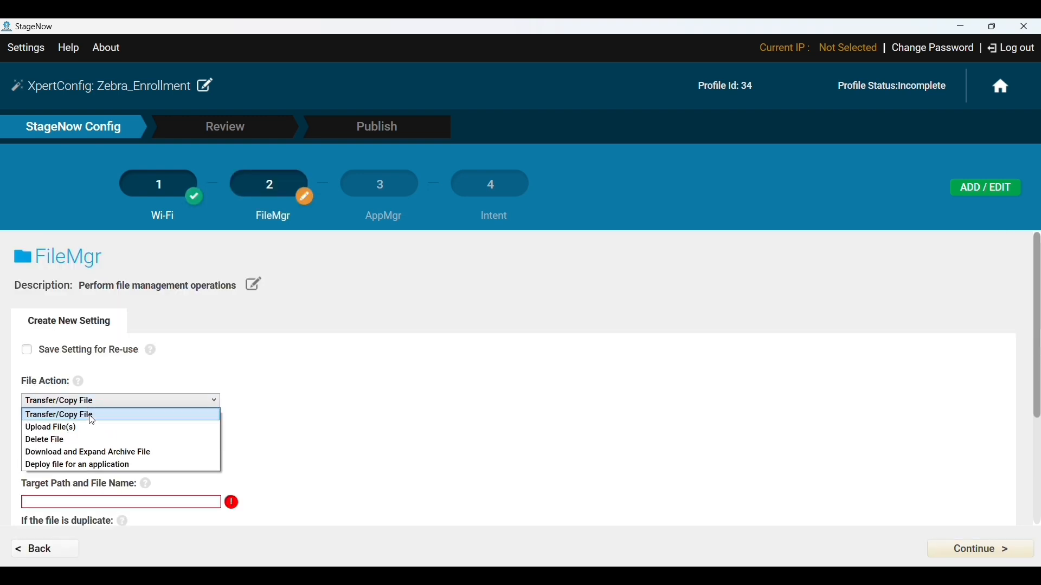
left_click(92, 418)
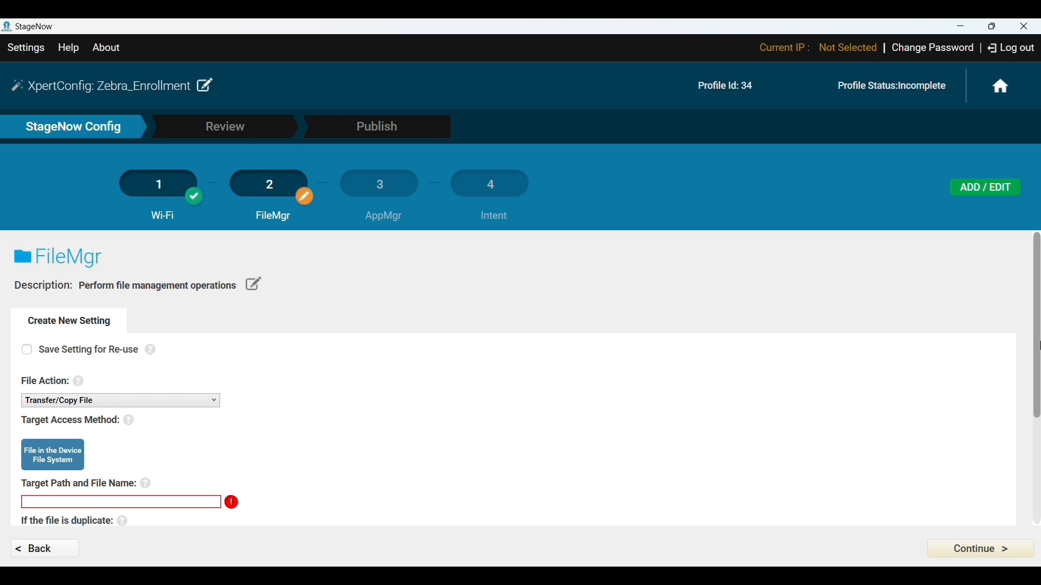
left_click_drag(1038, 344, 1038, 395)
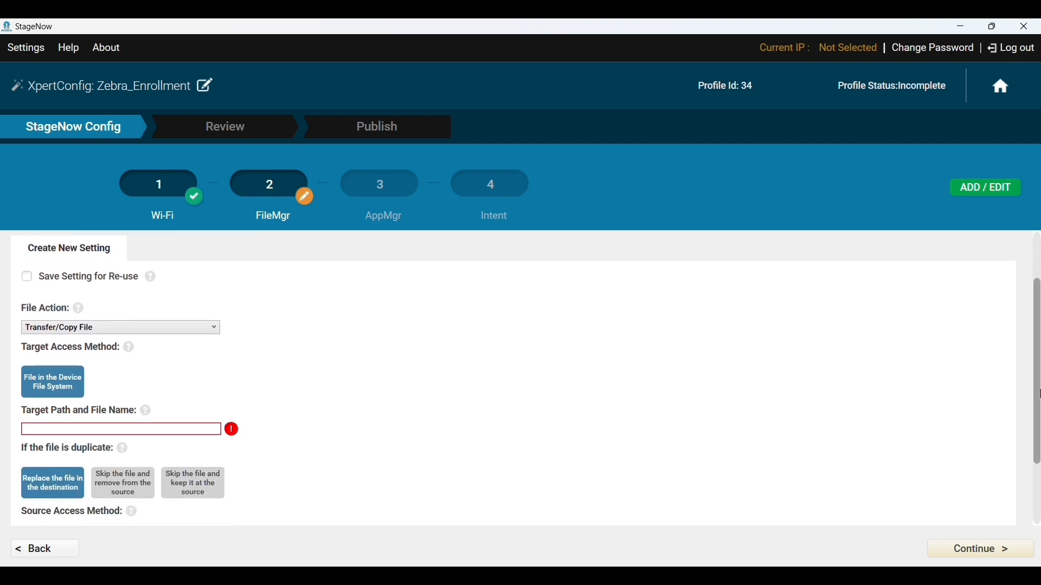
left_click(117, 431)
type("/")
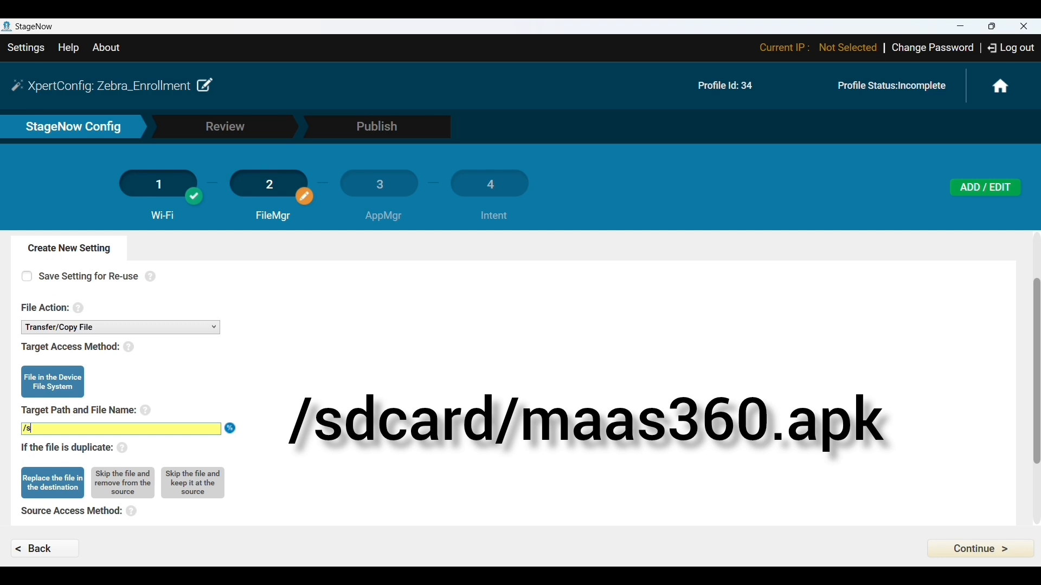
type("sdcard/maas360.apk")
scroll(483, 424, "down", 3)
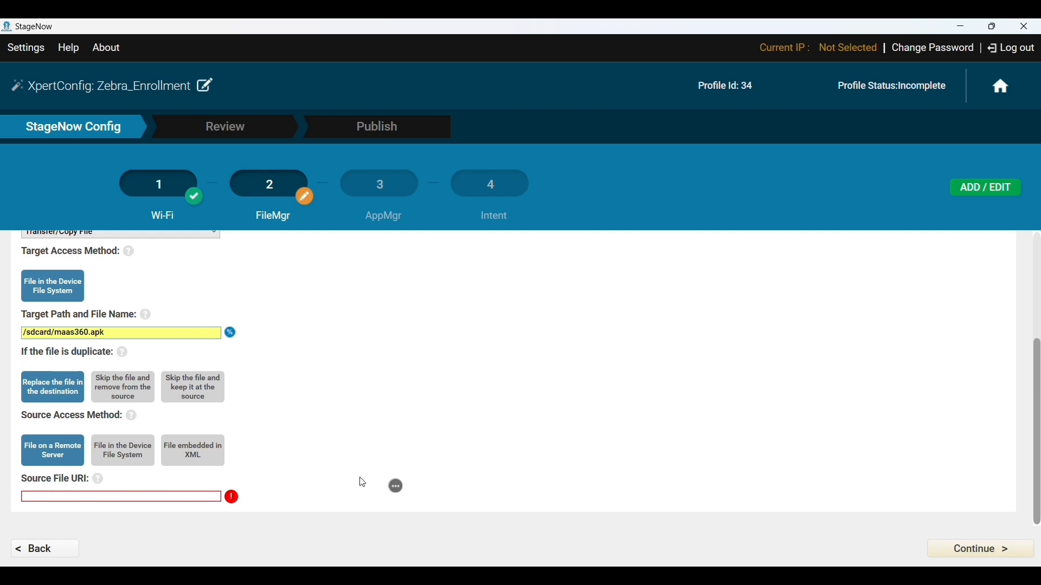
- Choose an External staging server for the source URI and copy the MaaS360 URL from the notes
left_click(396, 489)
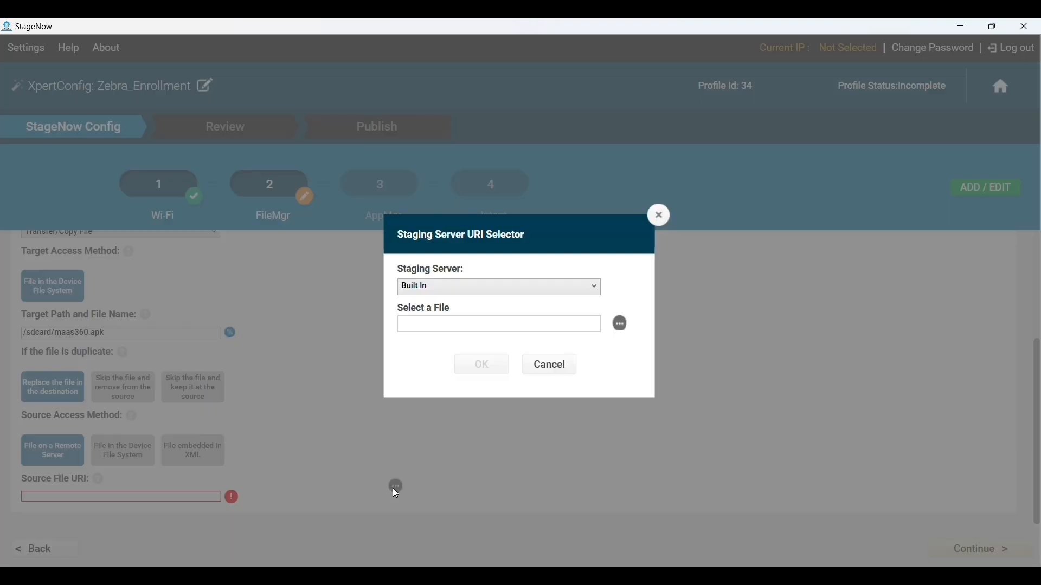
left_click(443, 288)
left_click(414, 317)
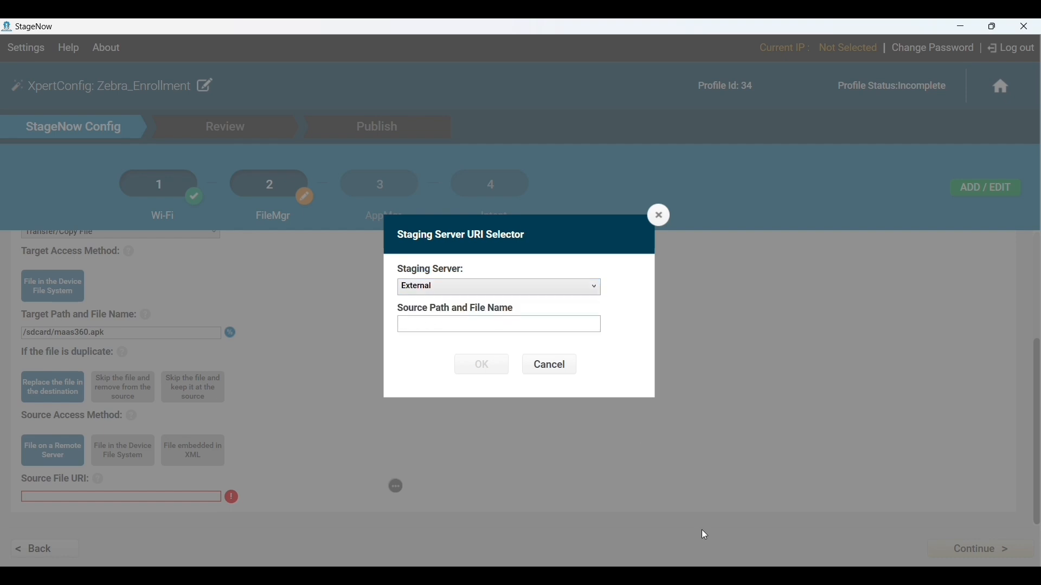
left_click(722, 576)
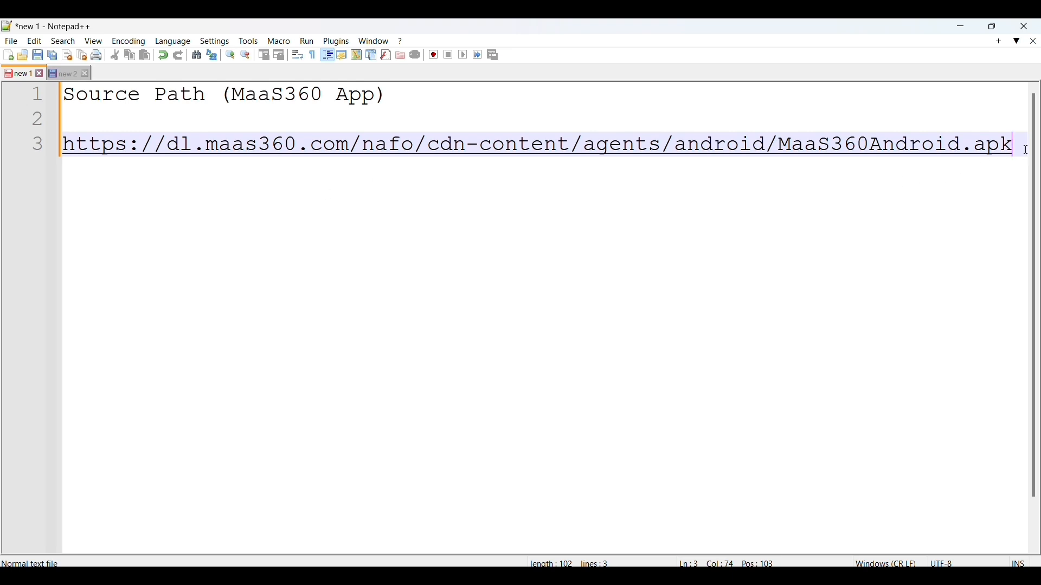
left_click_drag(1025, 150, 63, 145)
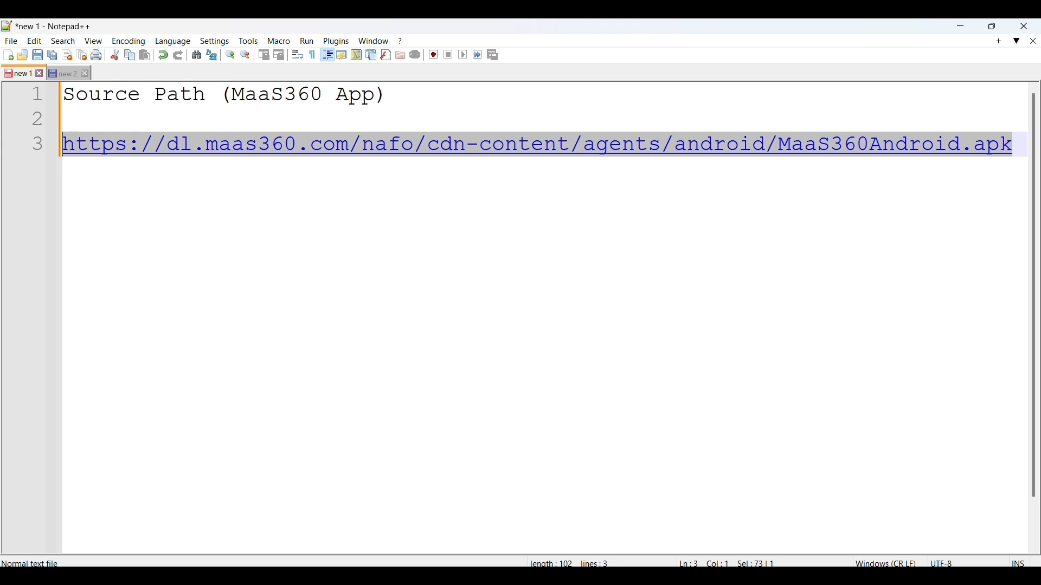
key("alt+Tab")
- Paste the MaaS360Android.apk download URL as the source path, confirm it, and continue
left_click(428, 320)
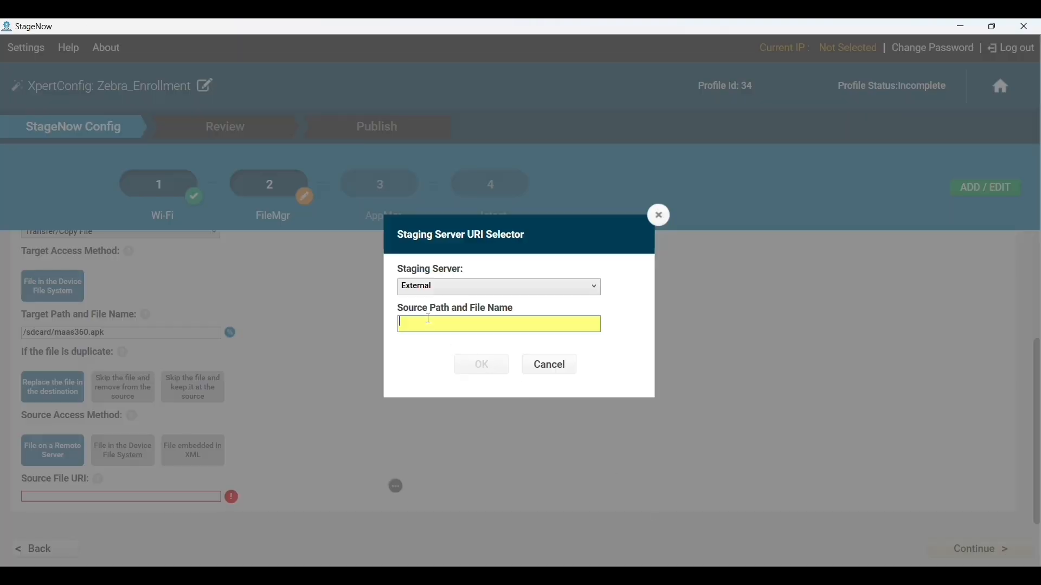
key("ctrl+v")
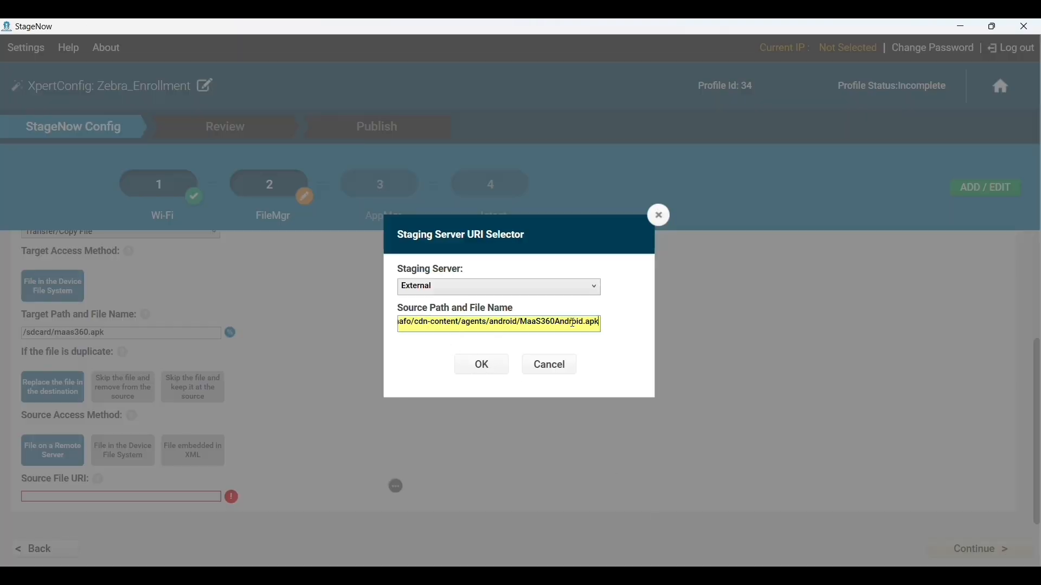
left_click(479, 364)
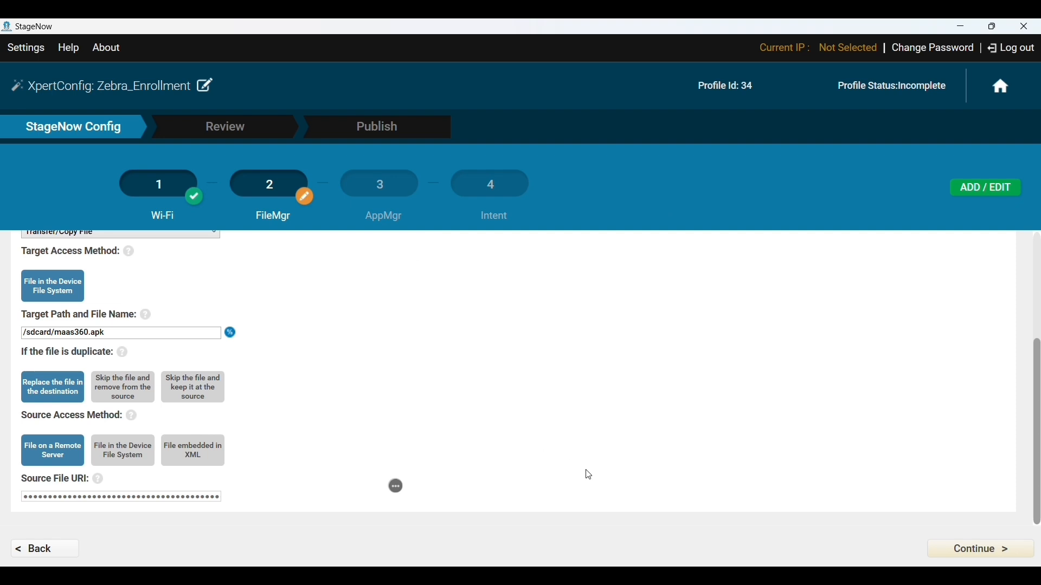
left_click(966, 544)
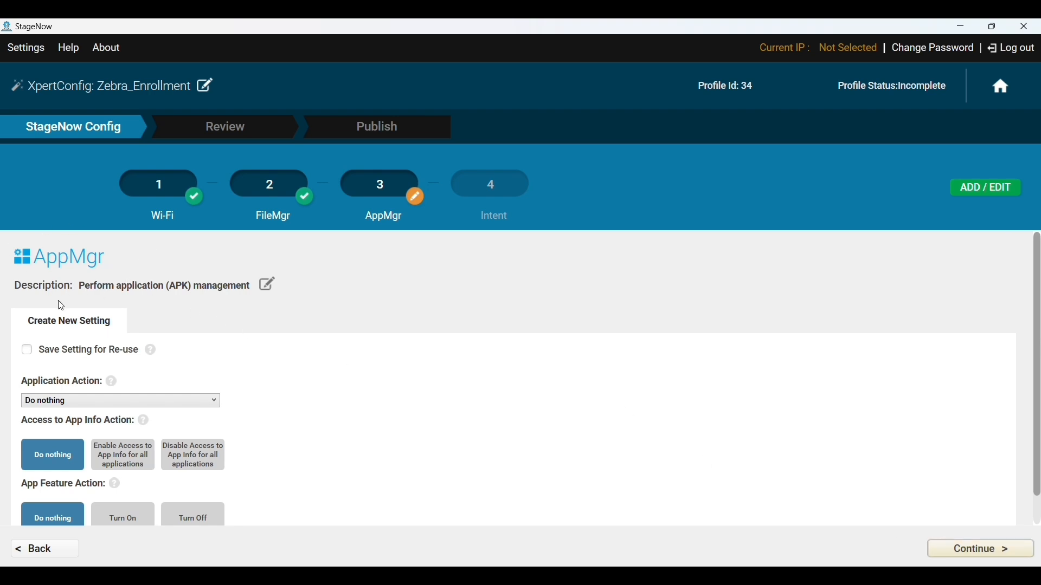
- Set the application action to Install with file path /sdcard/maas360.apk, then continue
left_click(100, 399)
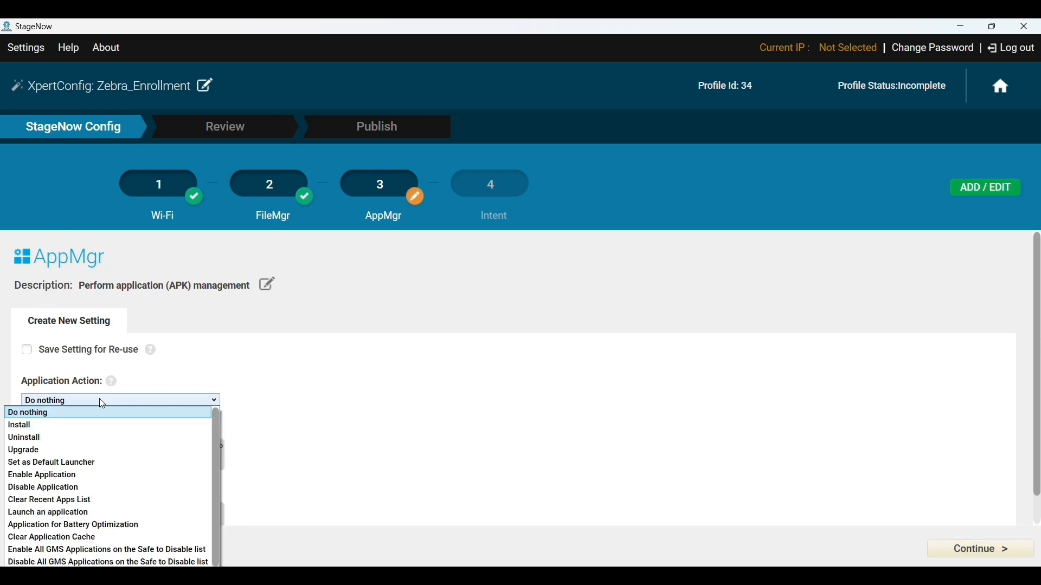
left_click(48, 425)
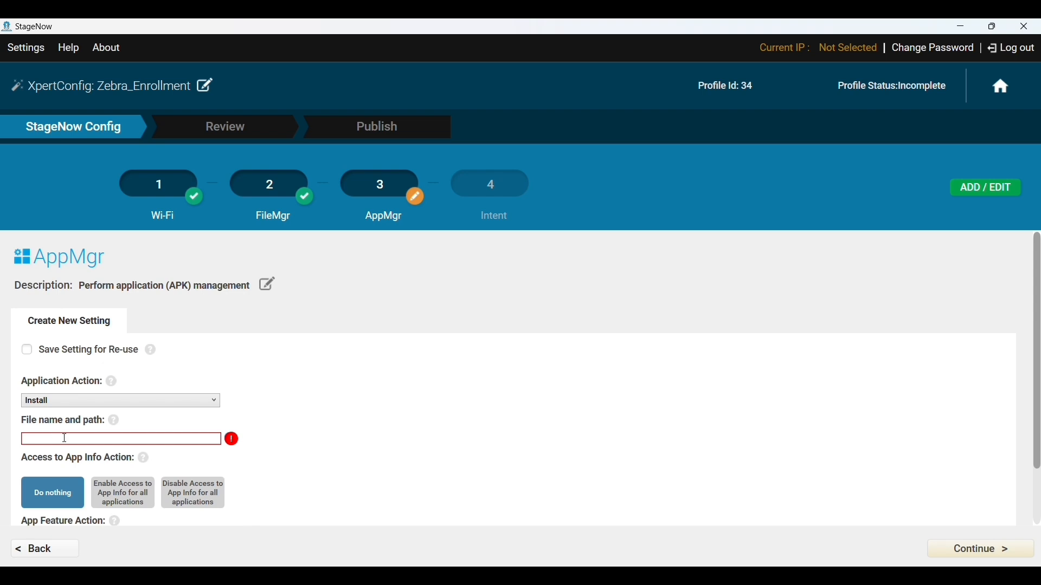
left_click(65, 439)
type("/sdcard/maa")
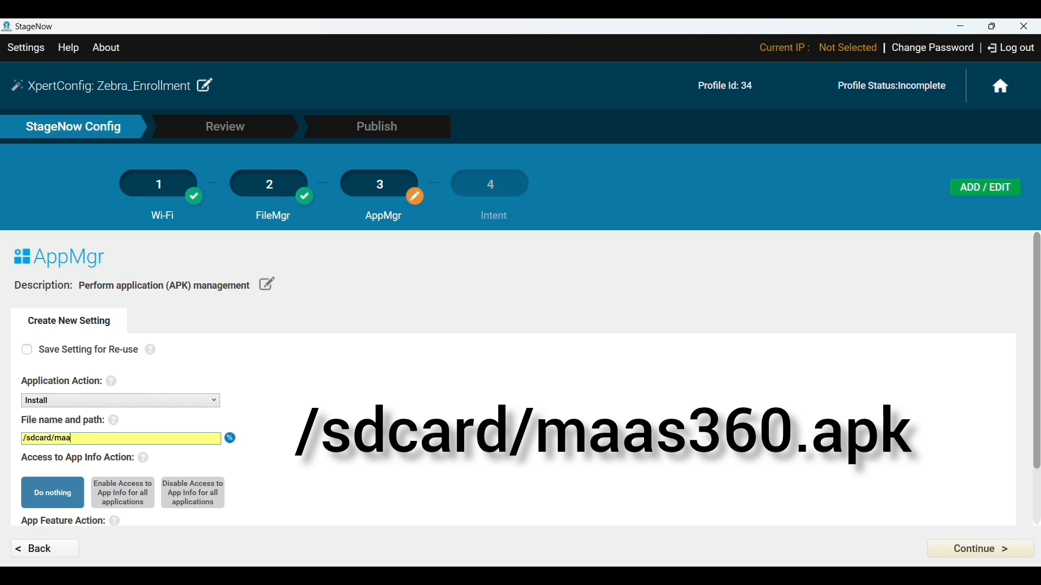
type("s")
type("360.apk")
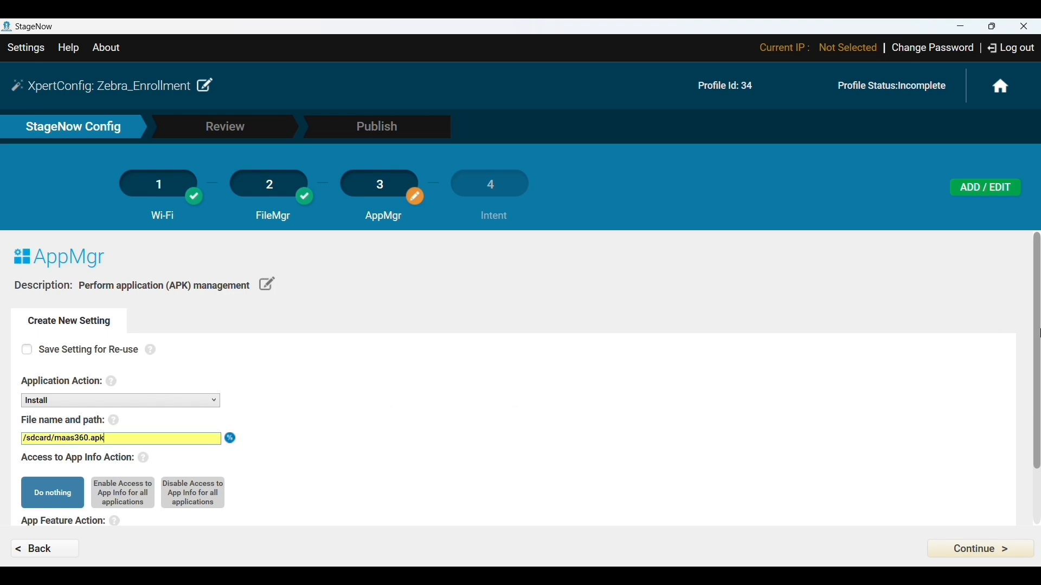
left_click(1038, 359)
scroll(1037, 369, "down", 2)
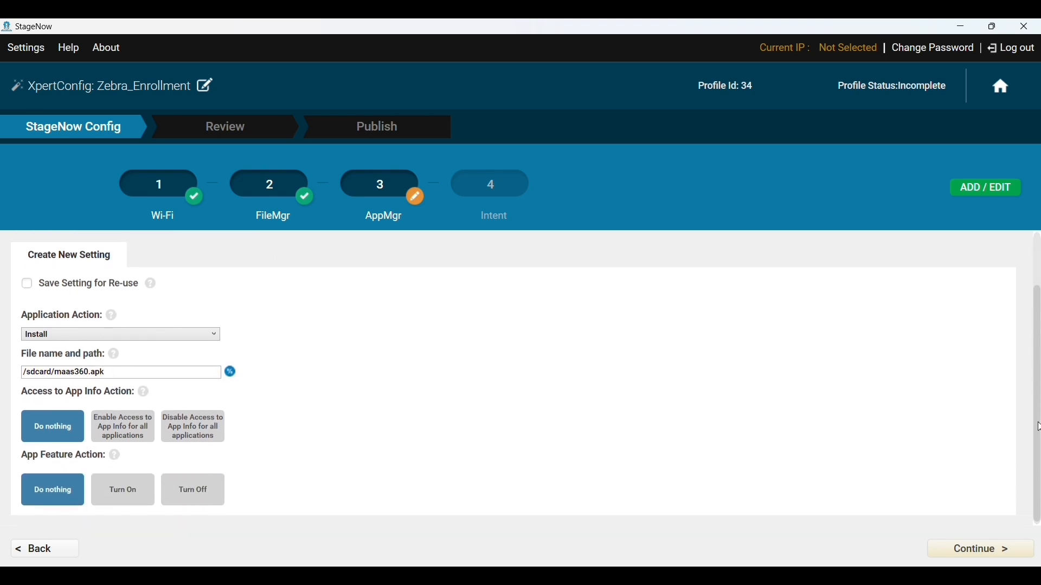
left_click(971, 550)
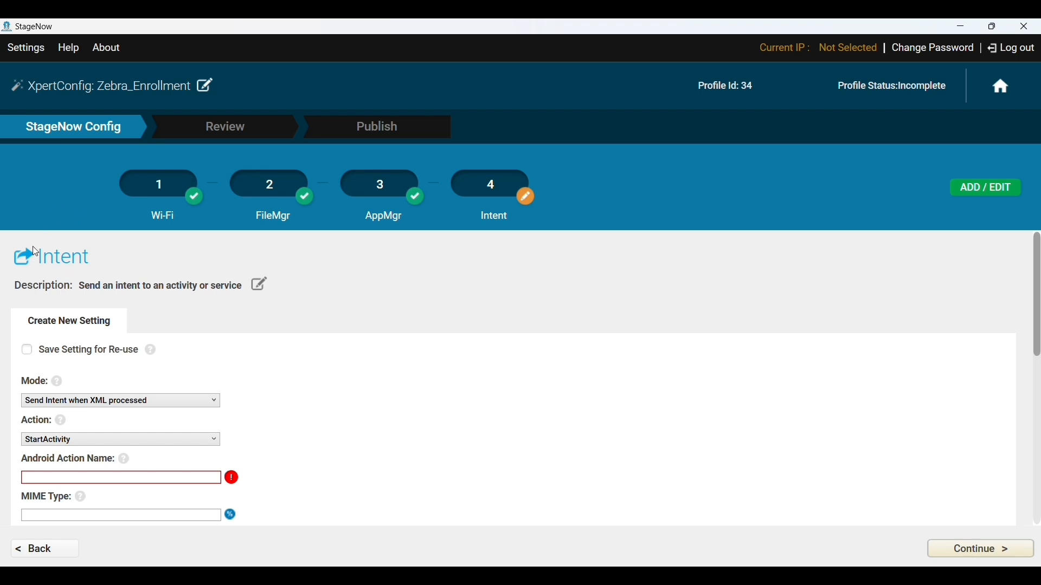
- Choose Enroll a Device Owner as the intent action, then bring up the Notepad++ notes
left_click(86, 442)
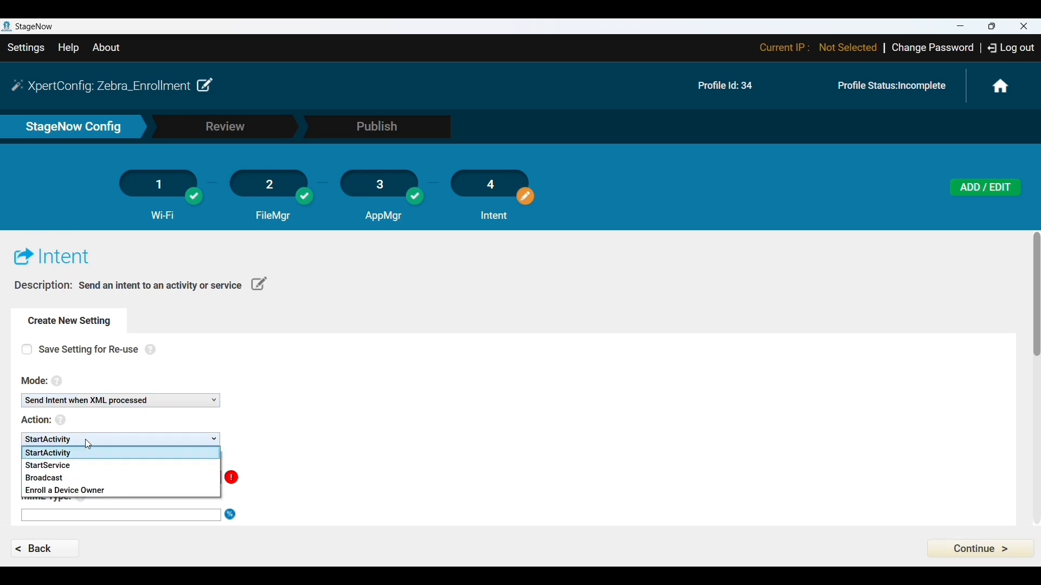
left_click(102, 493)
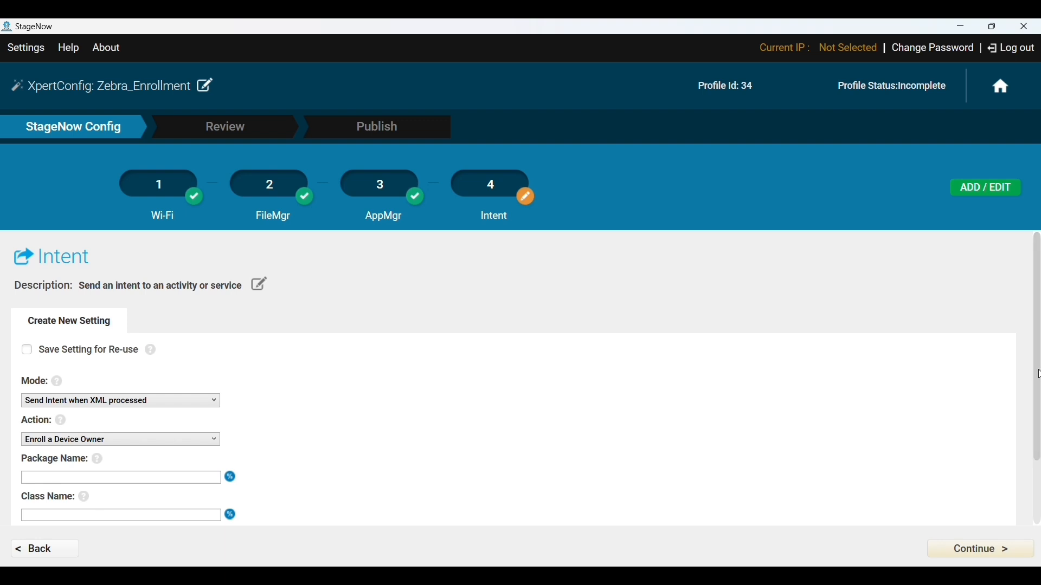
scroll(1037, 378, "down", 2)
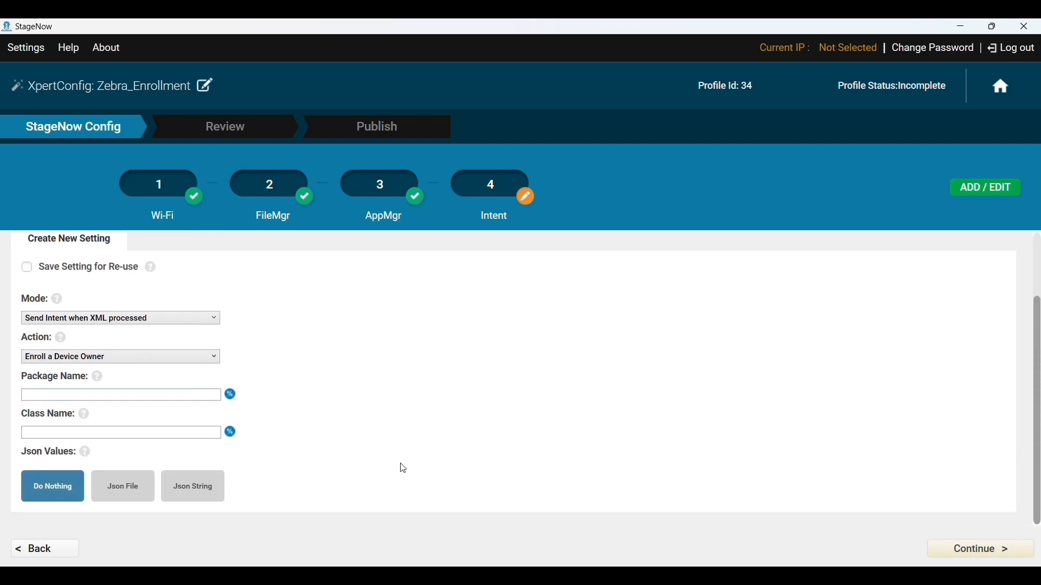
key("alt+Tab")
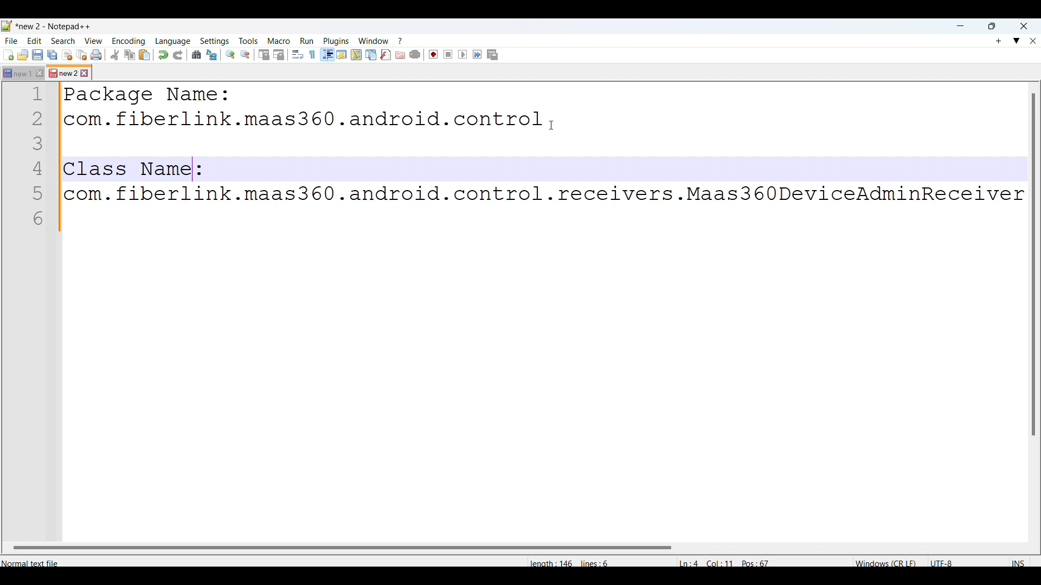
- Copy com.fiberlink.maas360.android.control into Package Name, then copy the receiver class name
left_click_drag(546, 120, 63, 120)
key("ctrl+c")
key("alt+Tab")
key("ctrl+v")
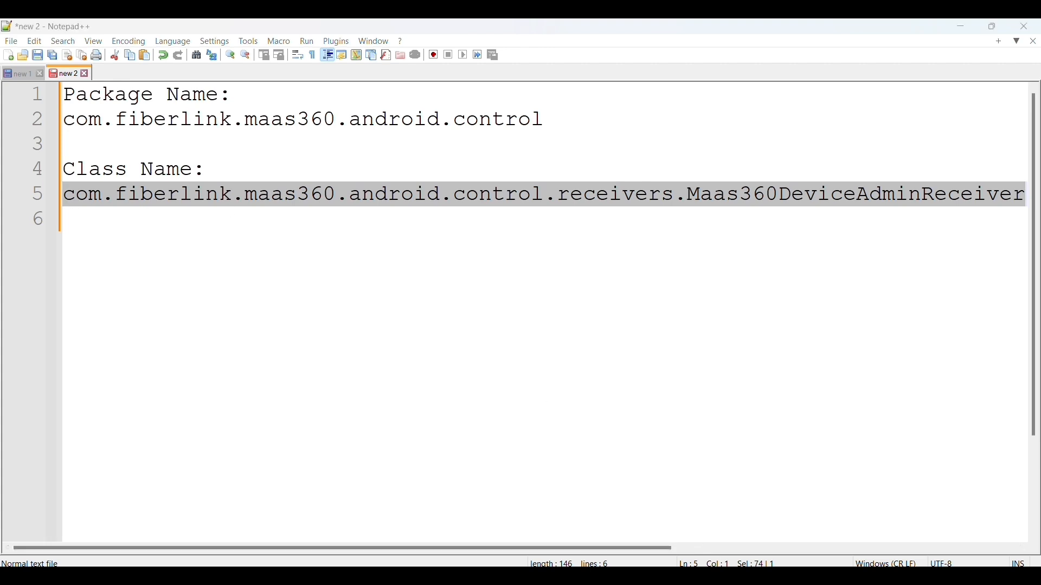
key("alt+Tab")
- Paste the Maas360DeviceAdminReceiver class name and load Desktop's IBM_MaaS360_Zebra_Enrollment as the JSON file
left_click(124, 434)
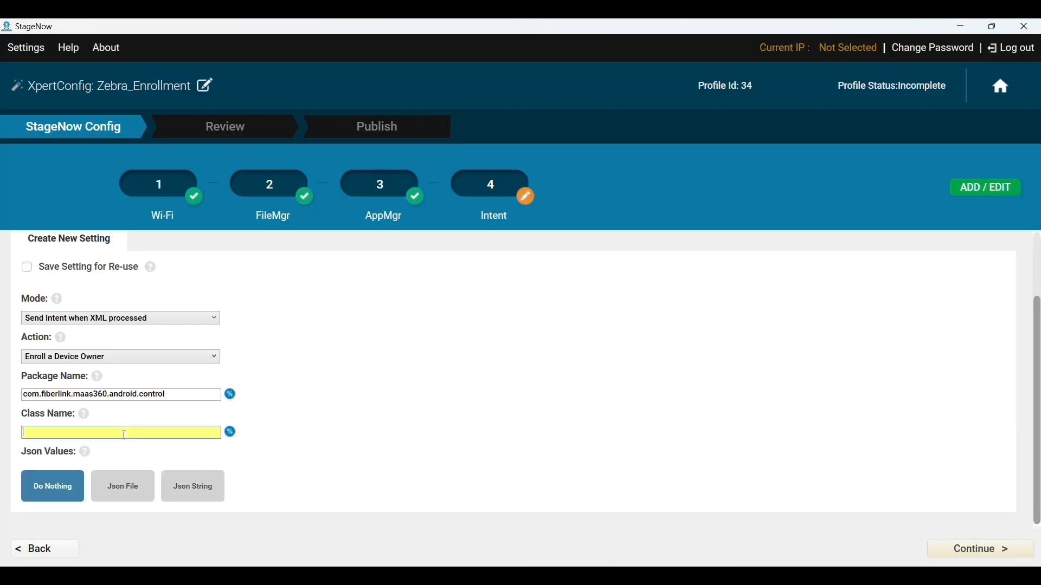
key("ctrl+v")
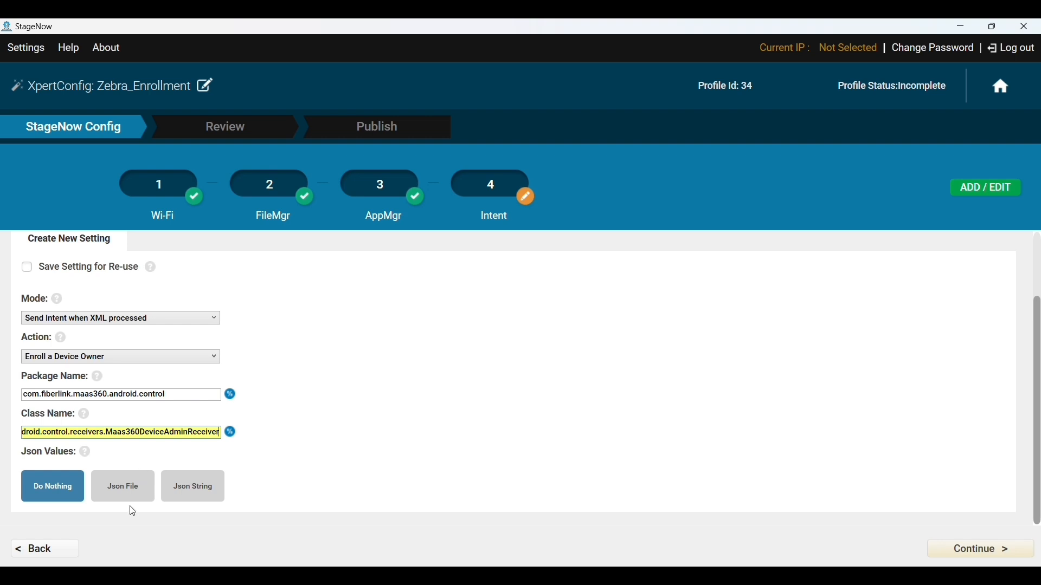
left_click(124, 490)
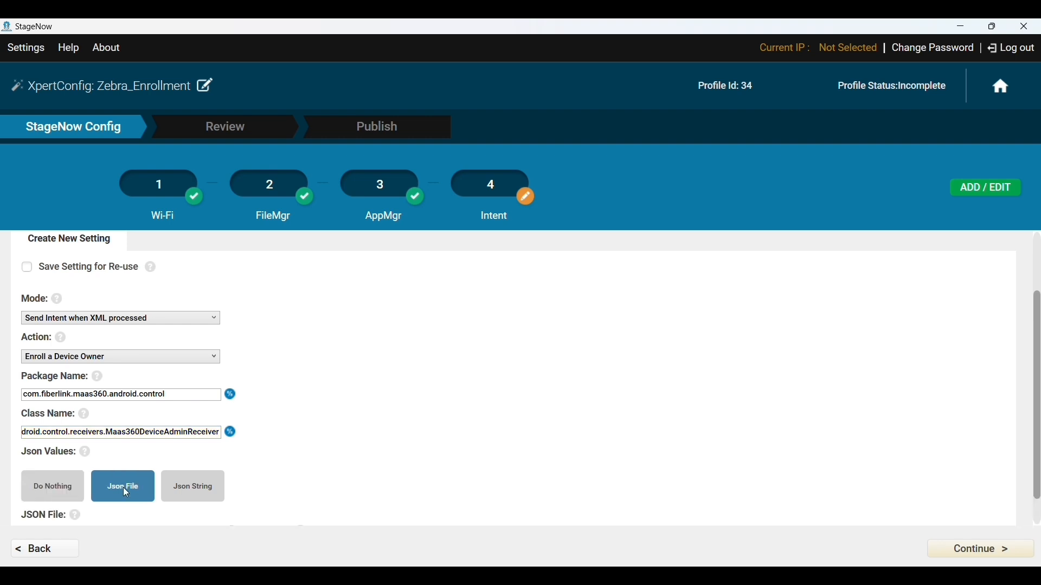
scroll(290, 440, "down", 1)
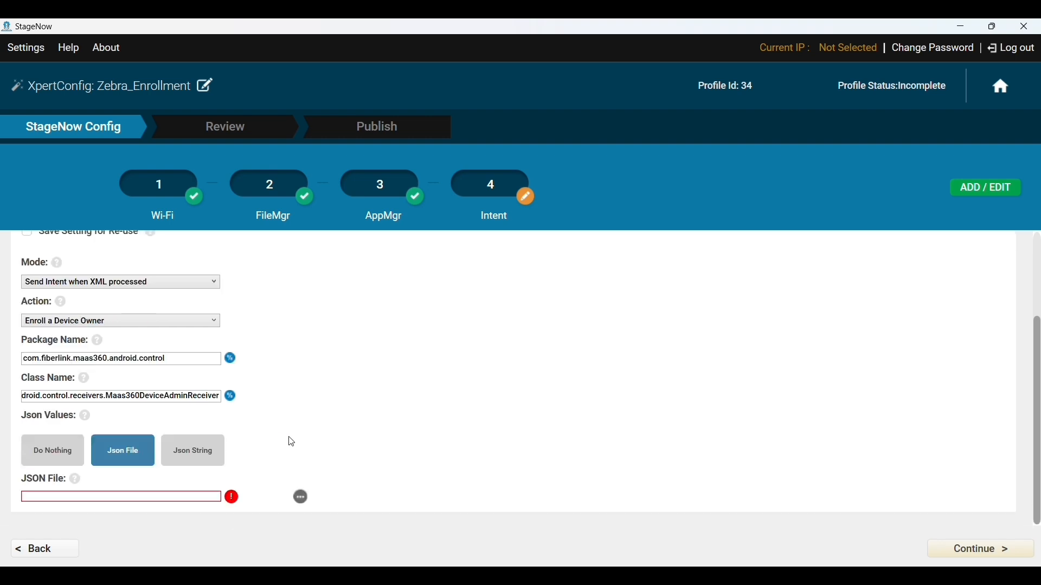
left_click(302, 498)
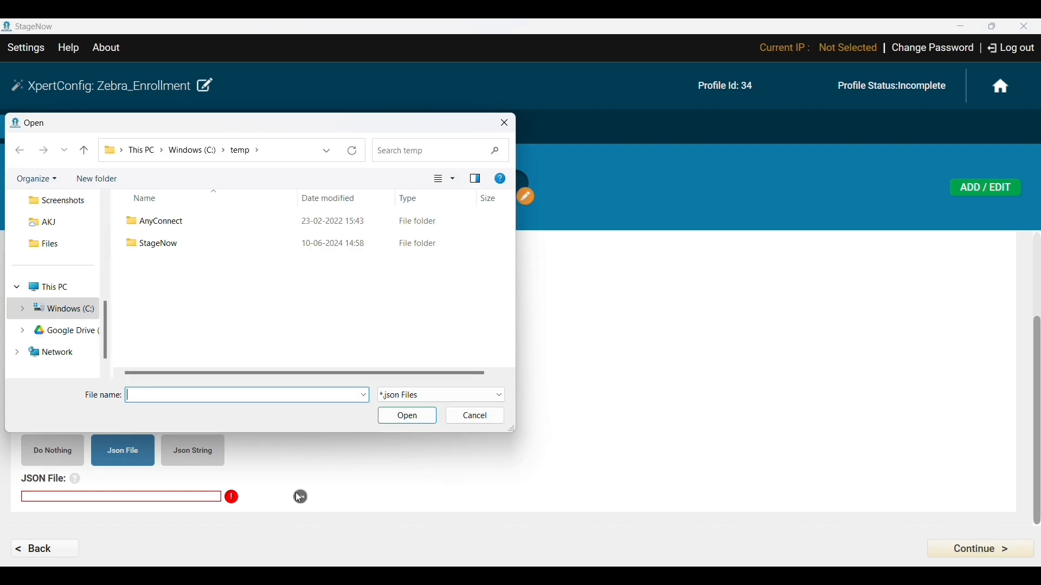
scroll(67, 265, "up", 2)
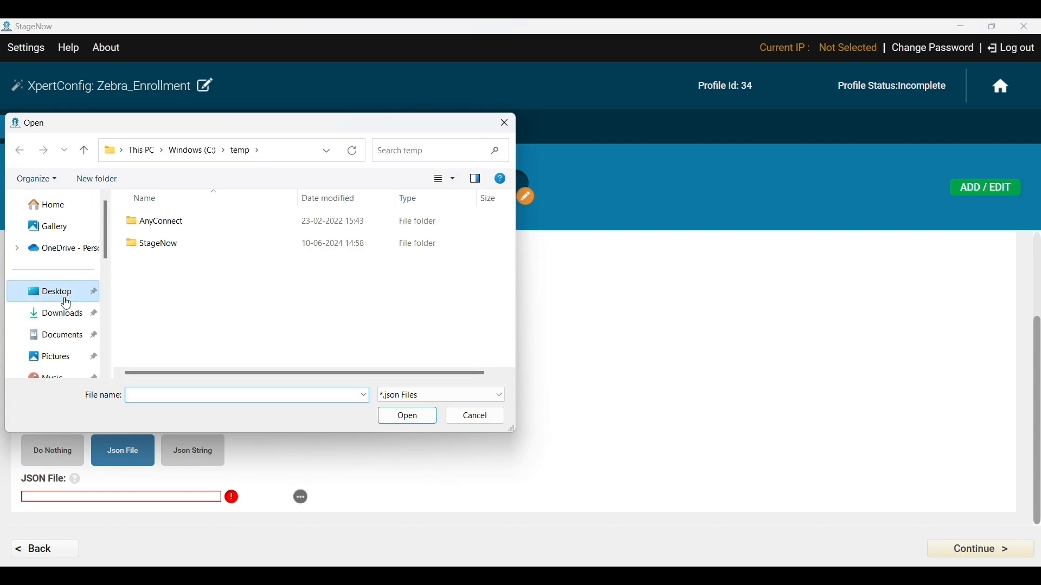
left_click(63, 291)
left_click(224, 255)
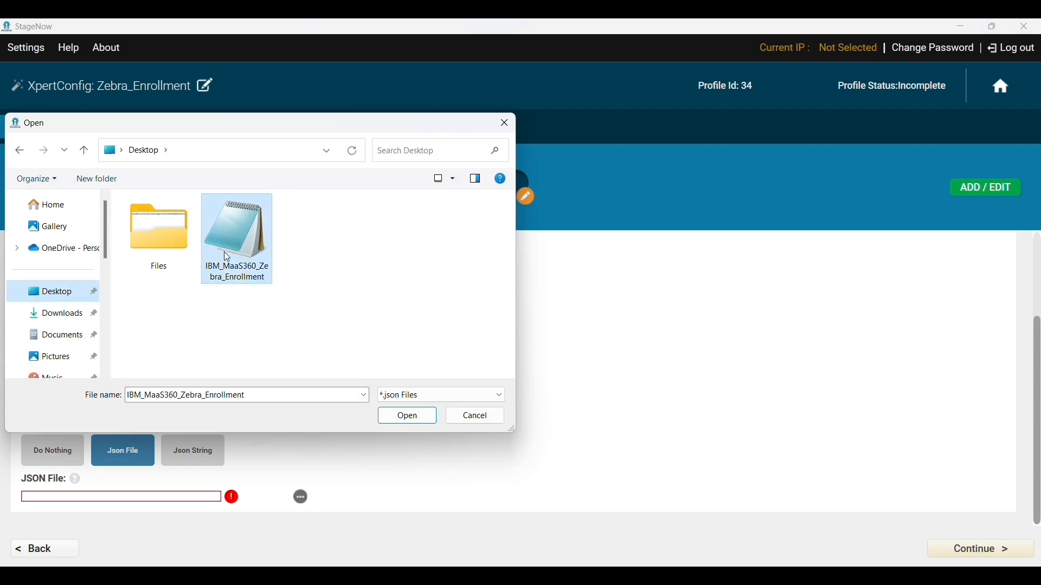
left_click(410, 423)
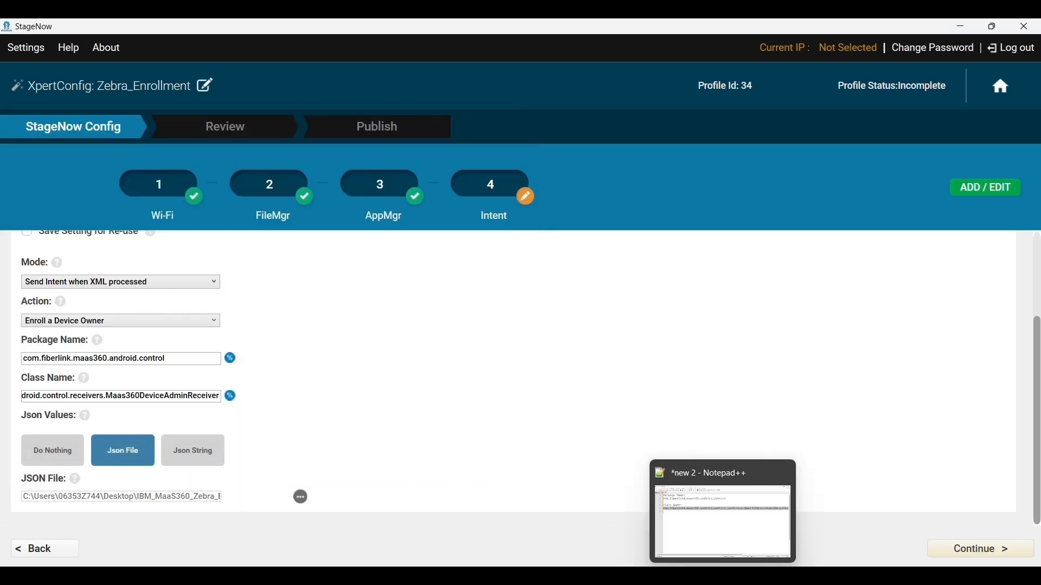
left_click(751, 576)
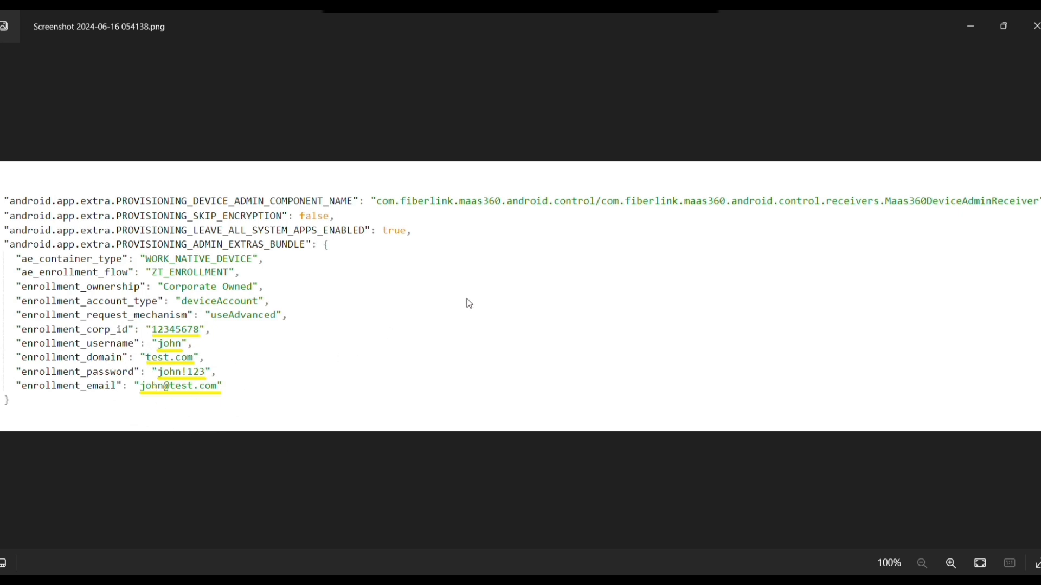
scroll(466, 299, "up", 5)
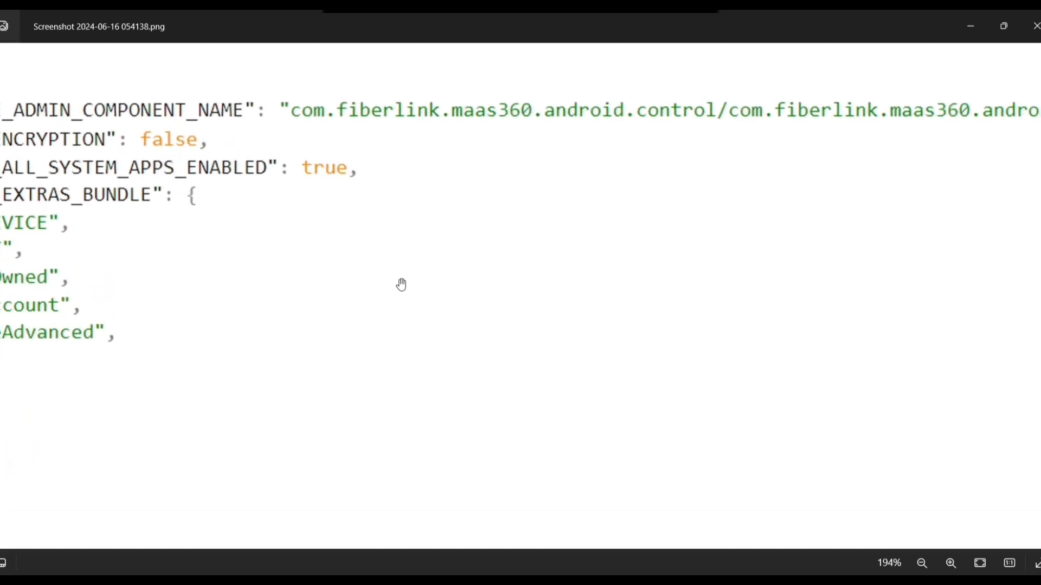
left_click_drag(400, 285, 925, 258)
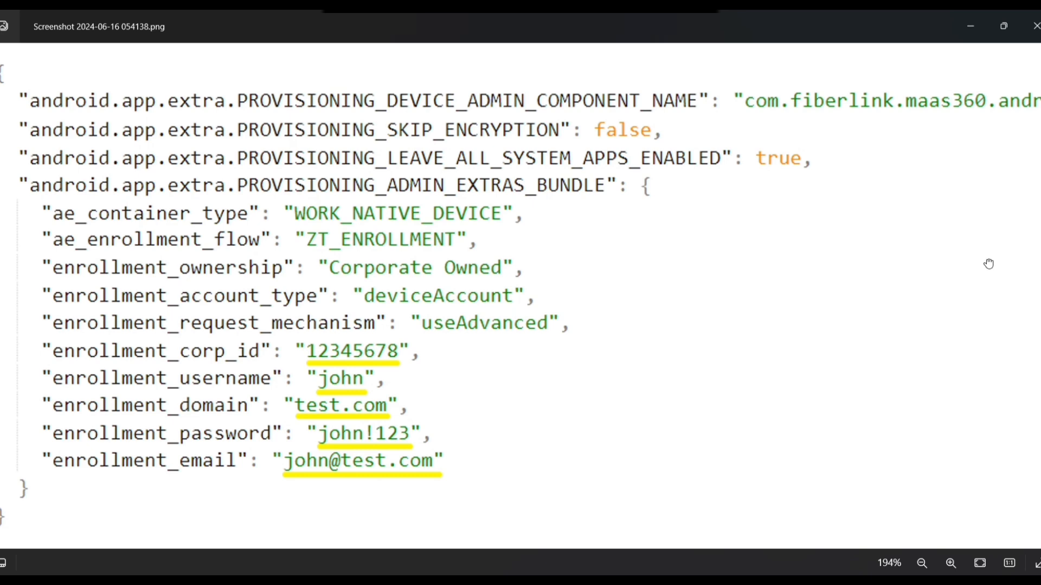
left_click_drag(988, 264, 868, 267)
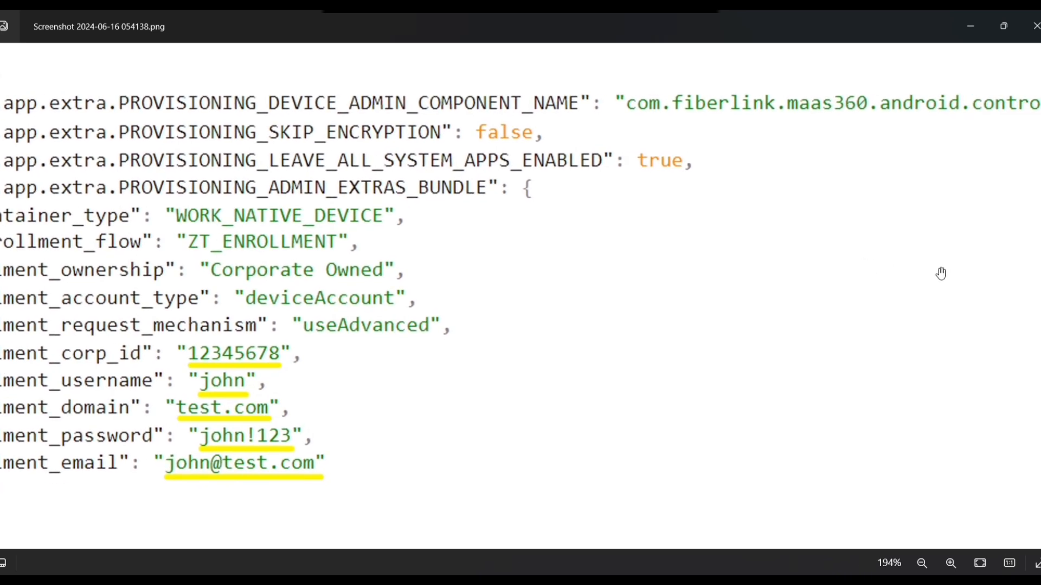
left_click_drag(941, 274, 785, 249)
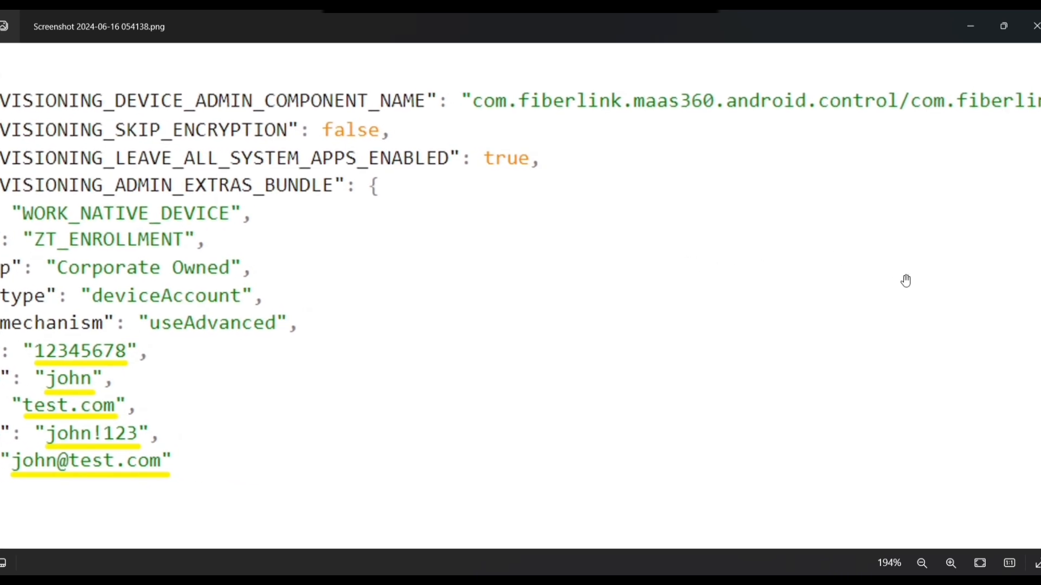
left_click_drag(906, 281, 594, 262)
left_click_drag(785, 318, 465, 254)
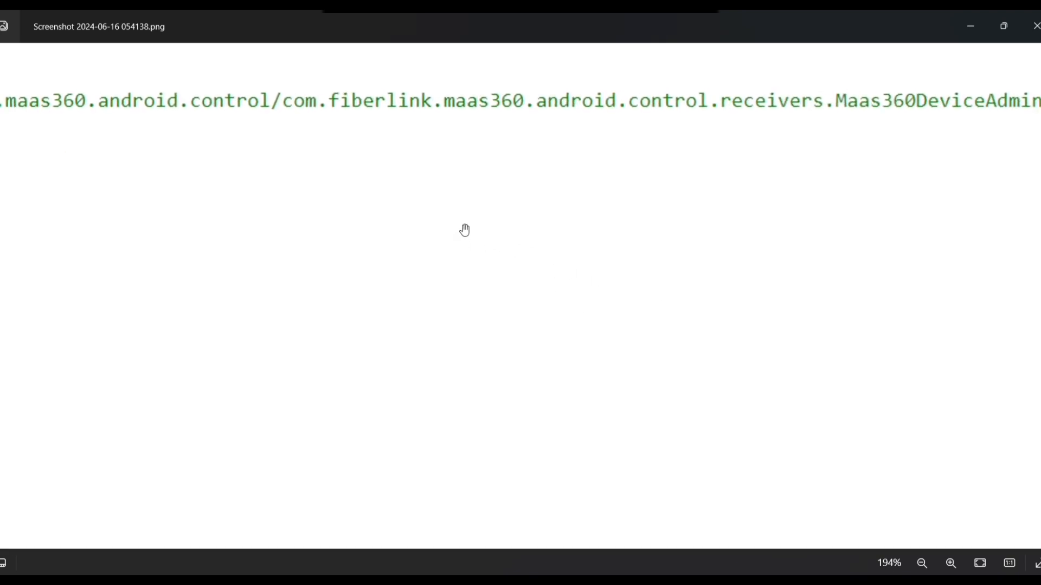
left_click_drag(627, 277, 486, 240)
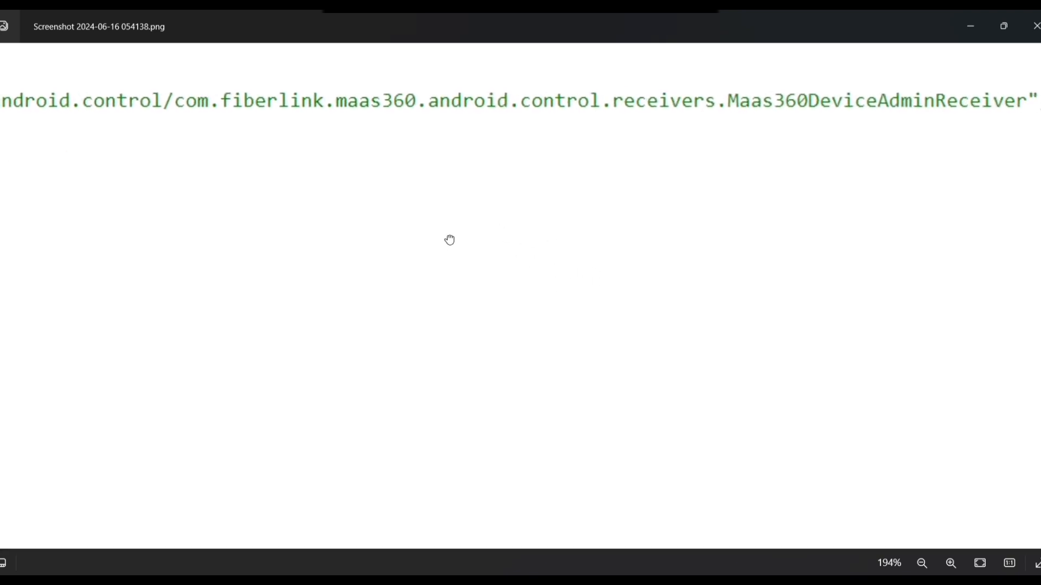
scroll(450, 240, "down", 4)
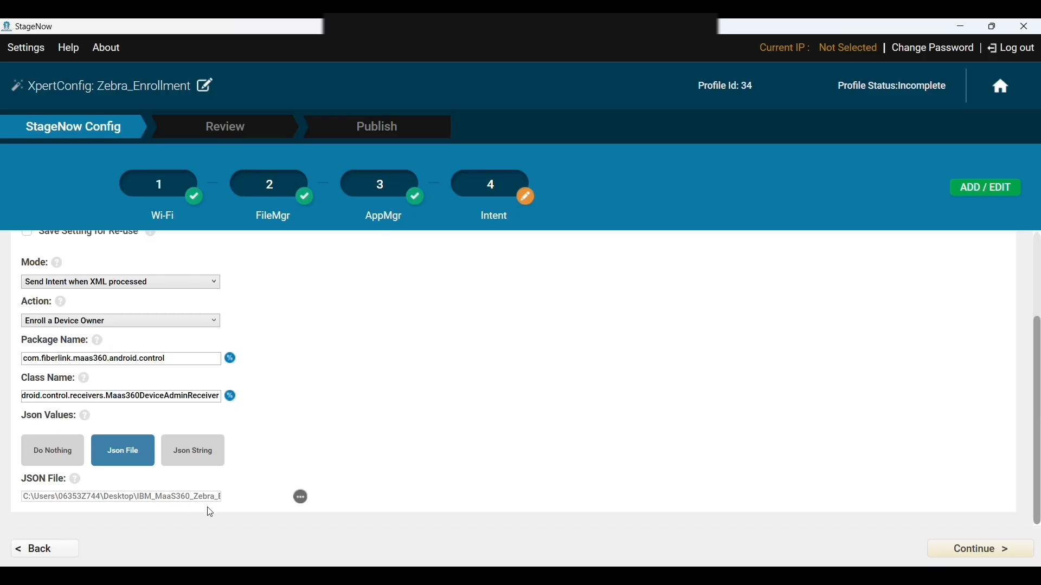
- Continue past the review tip and complete the Zebra_Enrollment profile
left_click(973, 550)
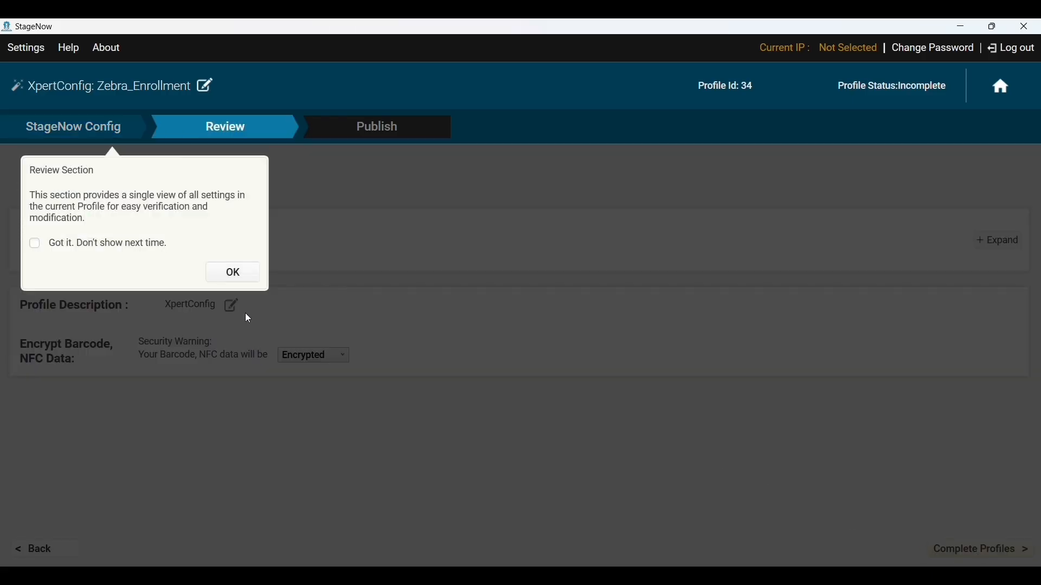
left_click(236, 276)
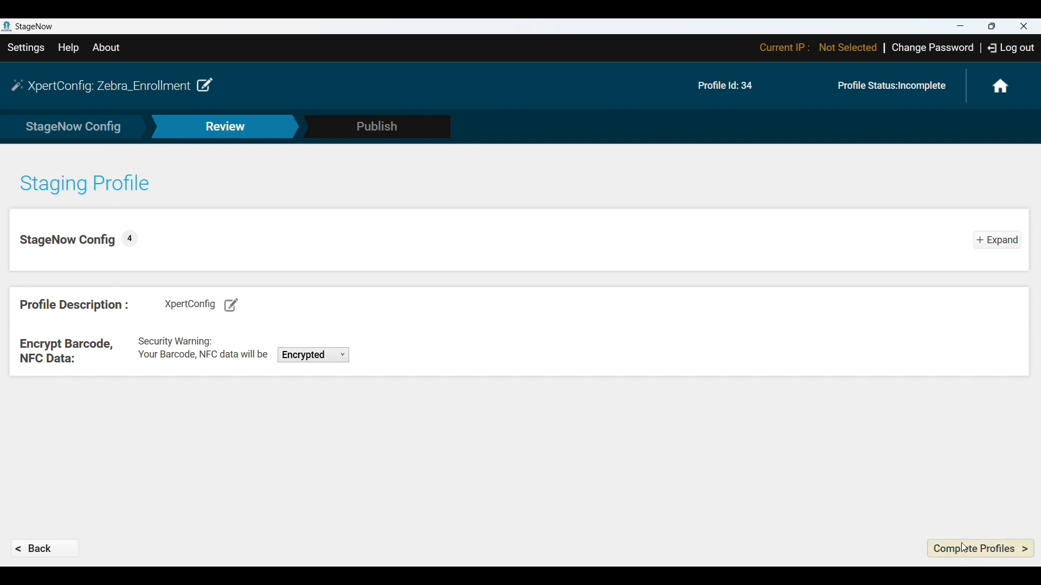
left_click(977, 549)
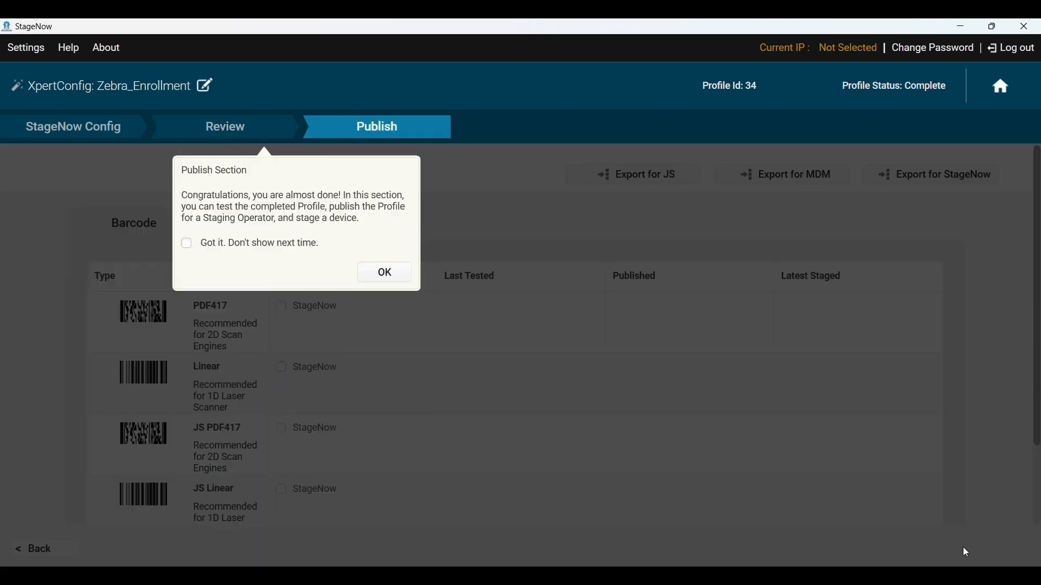
- Select the JS PDF417 barcode for StageNow and run a test
left_click(388, 277)
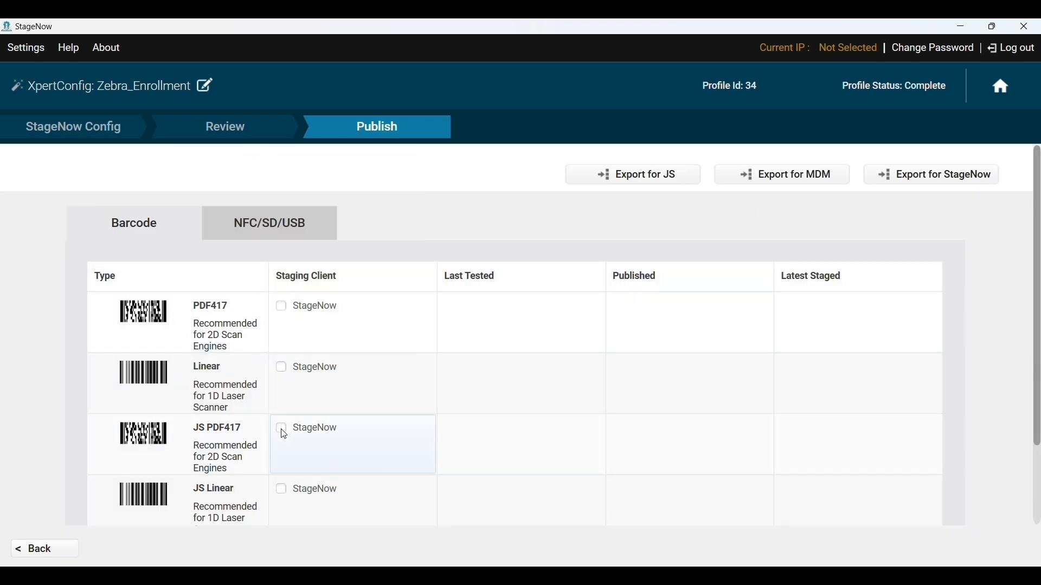
scroll(284, 435, "down", 1)
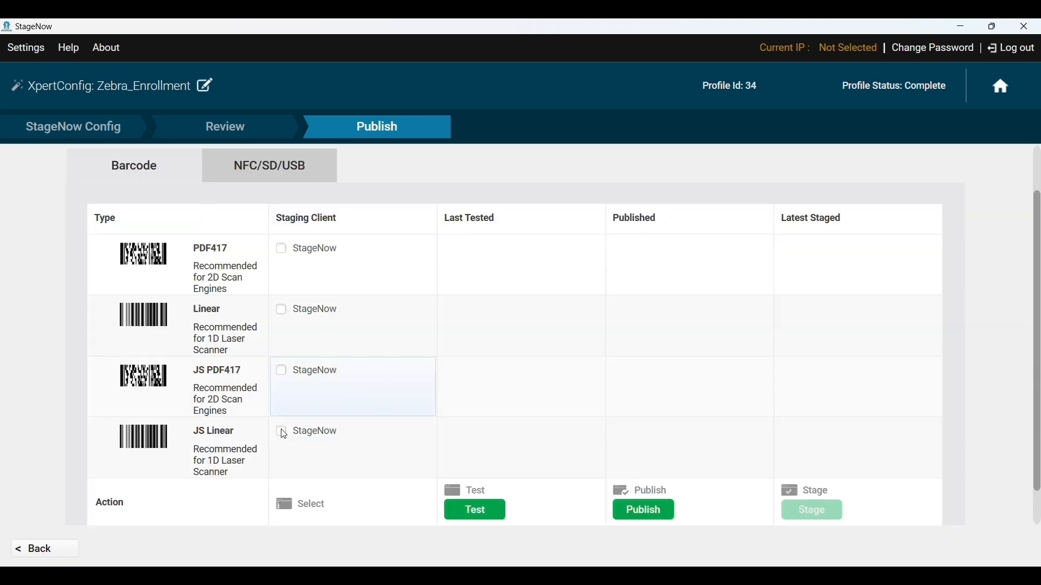
left_click(285, 372)
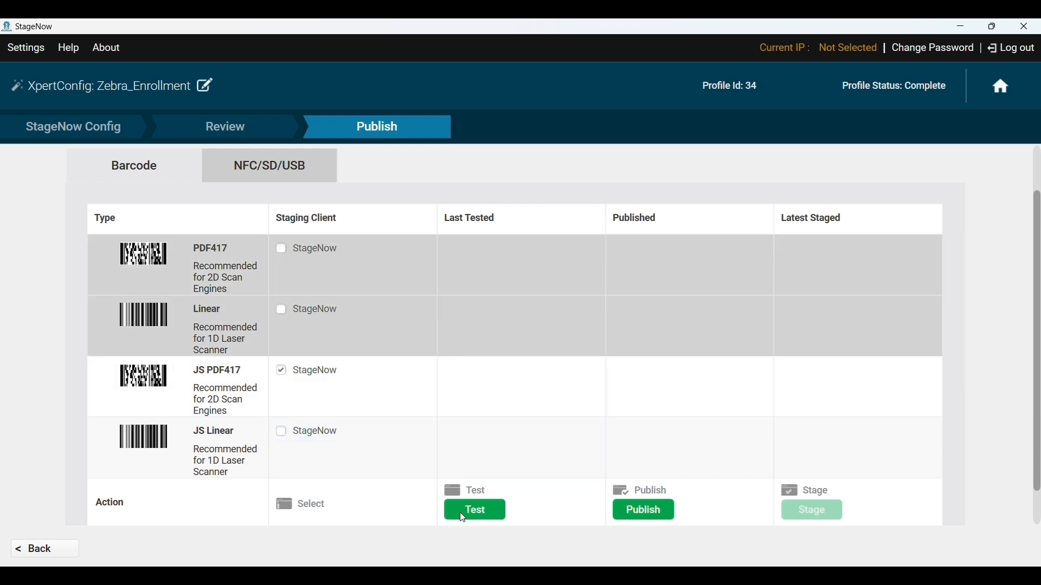
left_click(491, 510)
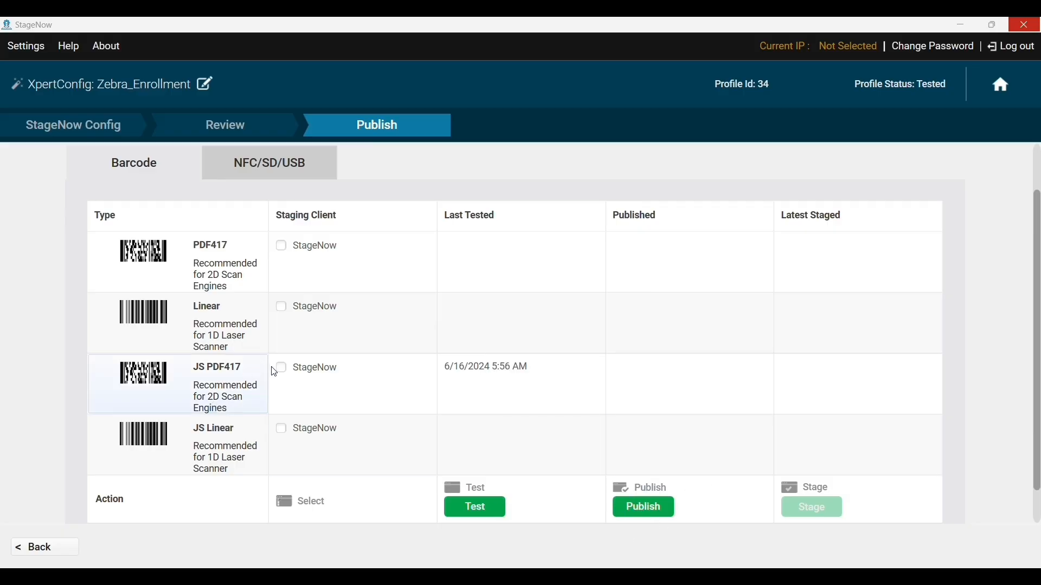
- Publish the JS PDF417 barcode with pasted operator instructions, then switch to the MaaS360 console
left_click(288, 373)
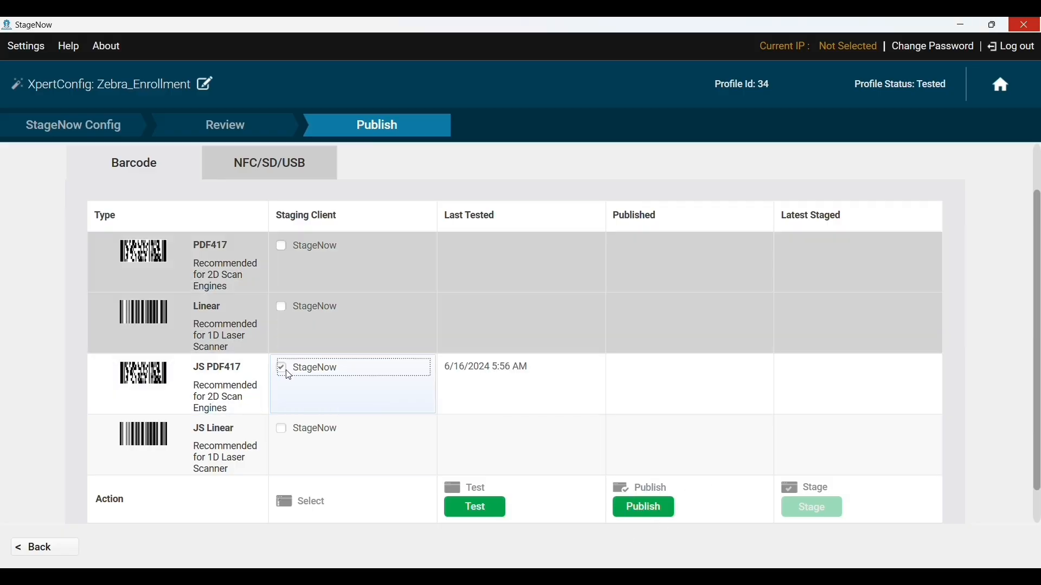
left_click(641, 509)
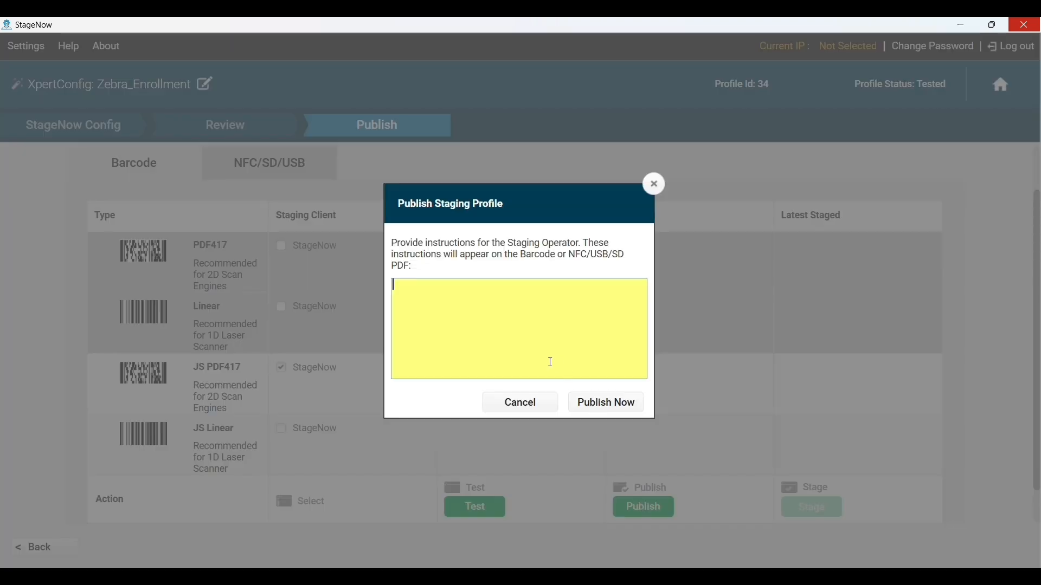
type("Operator Instructions")
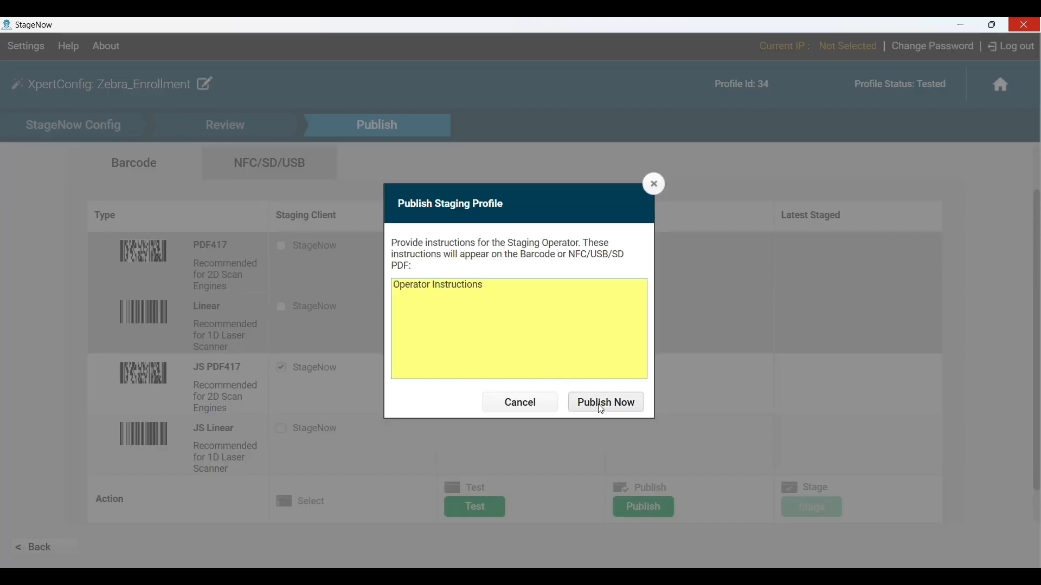
left_click(618, 411)
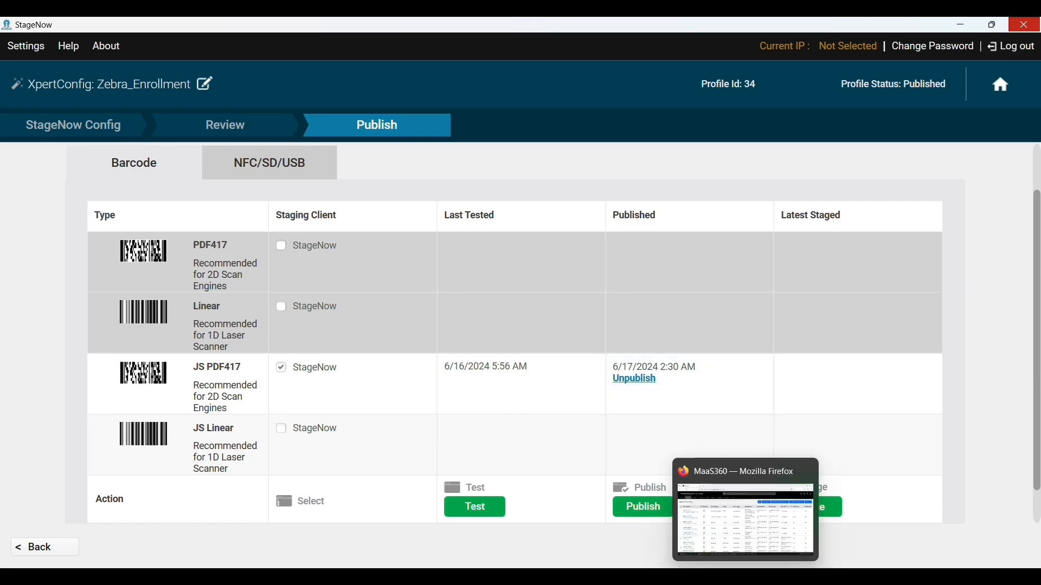
left_click(745, 577)
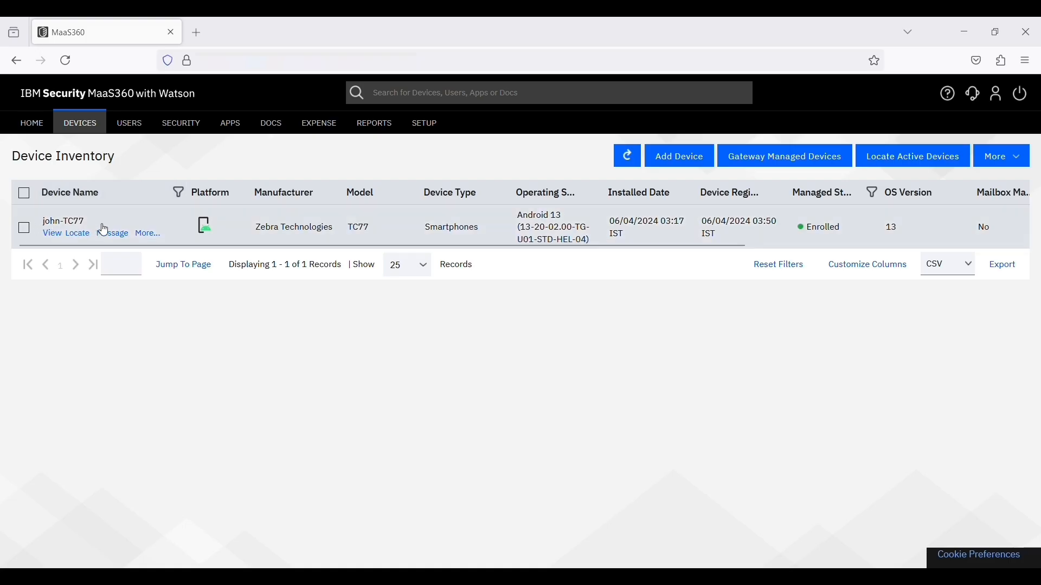